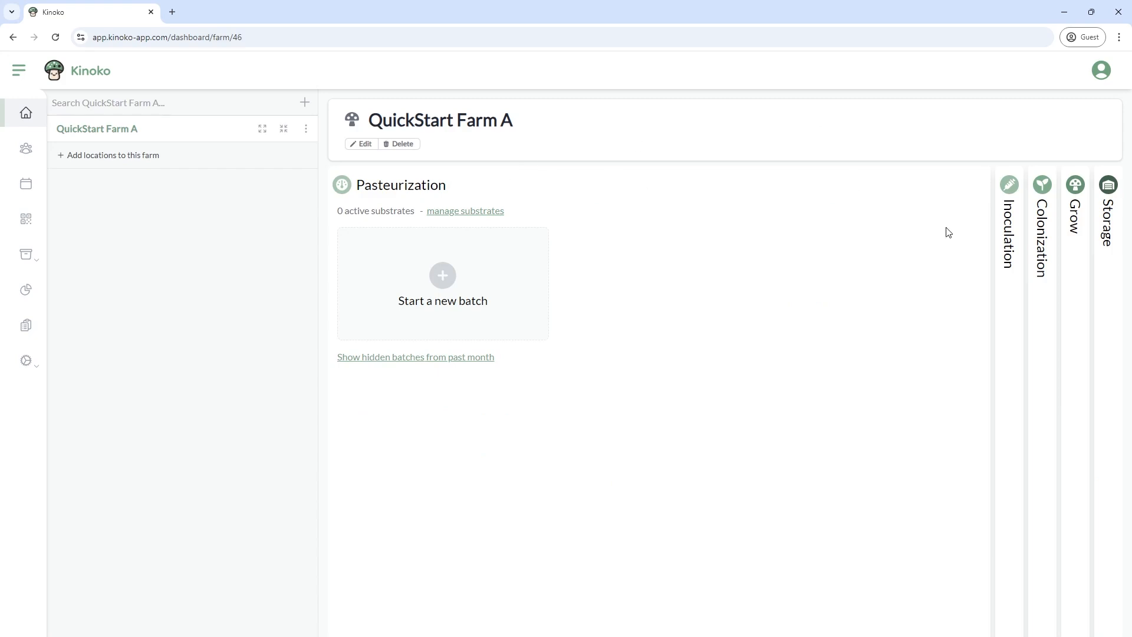
View the farm's Inoculation, Colonization, Grow and Storage stages, and return to Pasteurization
{"action": "left_click", "coordinate": [1009, 235]}
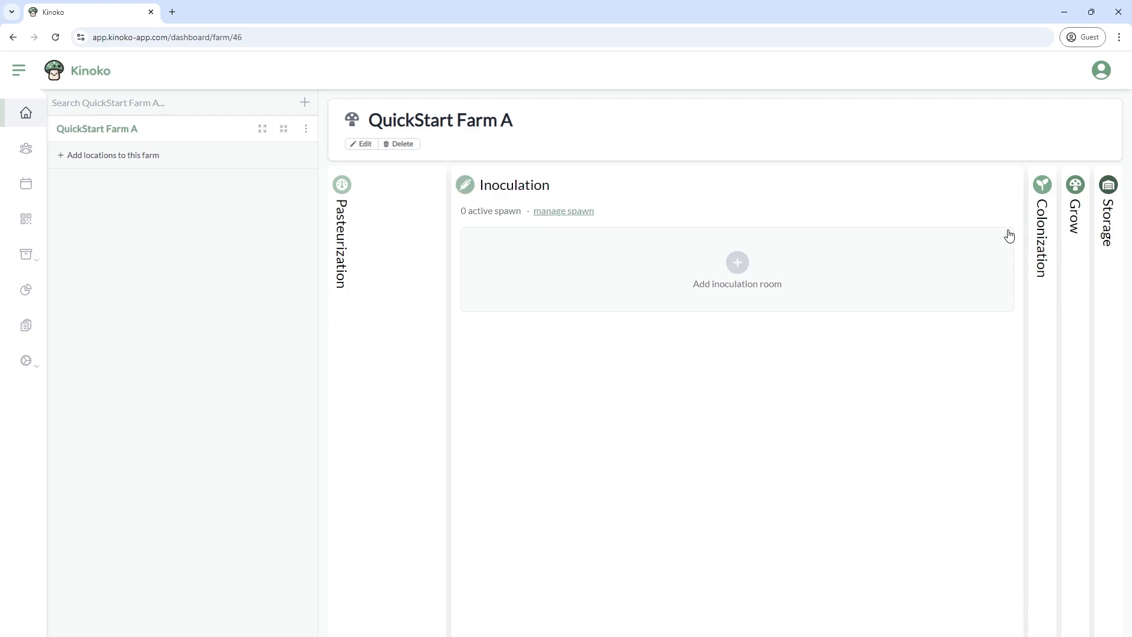
{"action": "left_click", "coordinate": [1043, 236]}
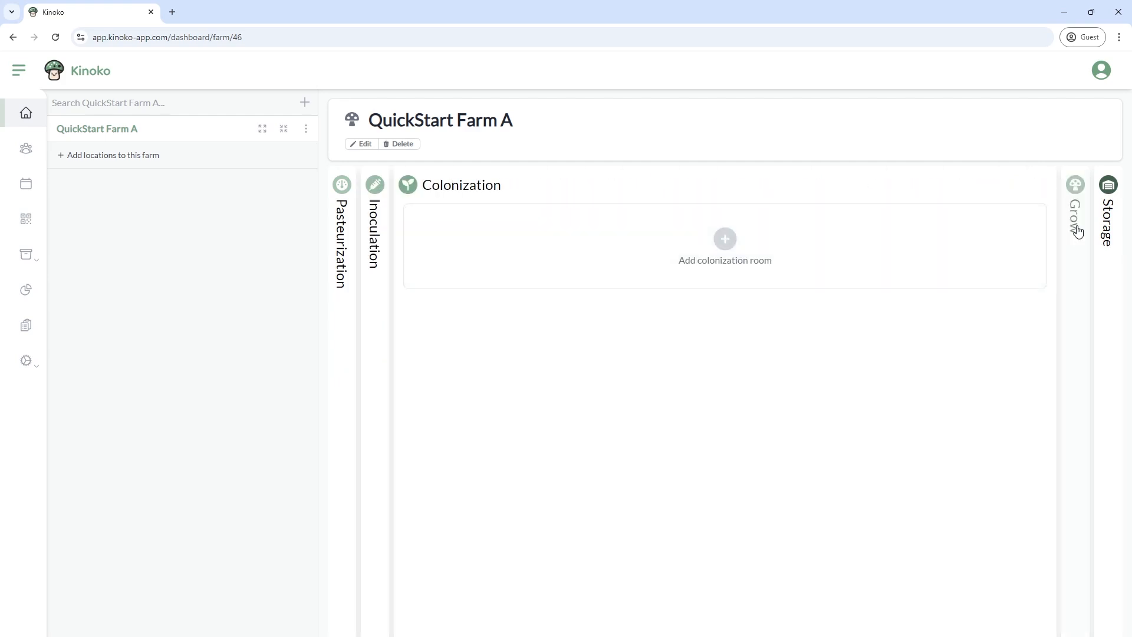
{"action": "left_click", "coordinate": [1074, 227]}
{"action": "left_click", "coordinate": [1109, 228]}
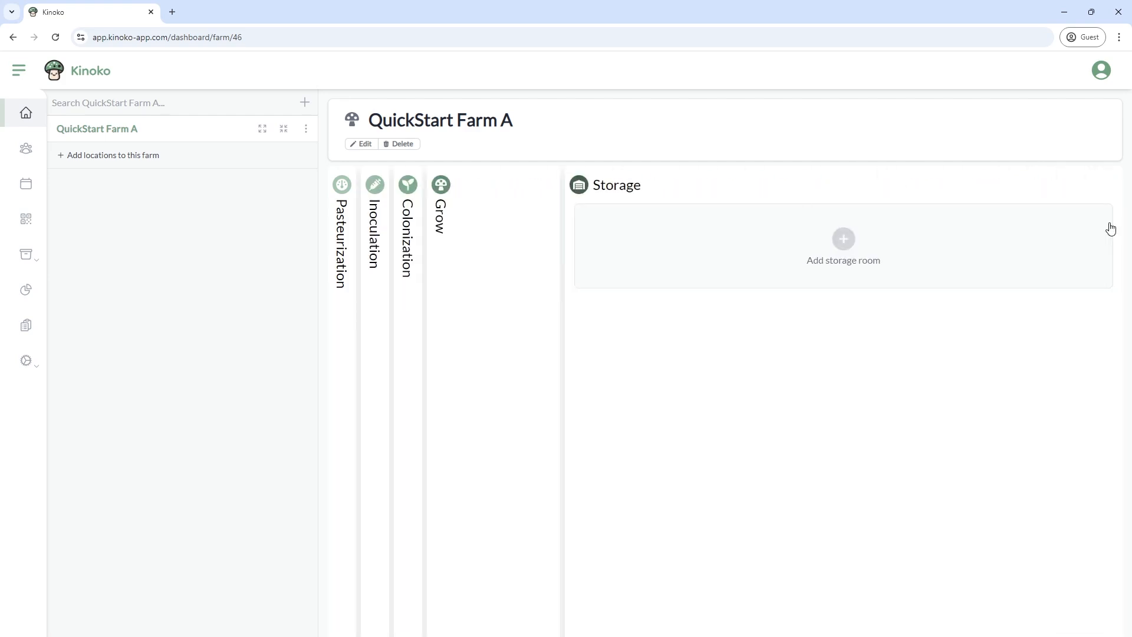
{"action": "left_click", "coordinate": [340, 239]}
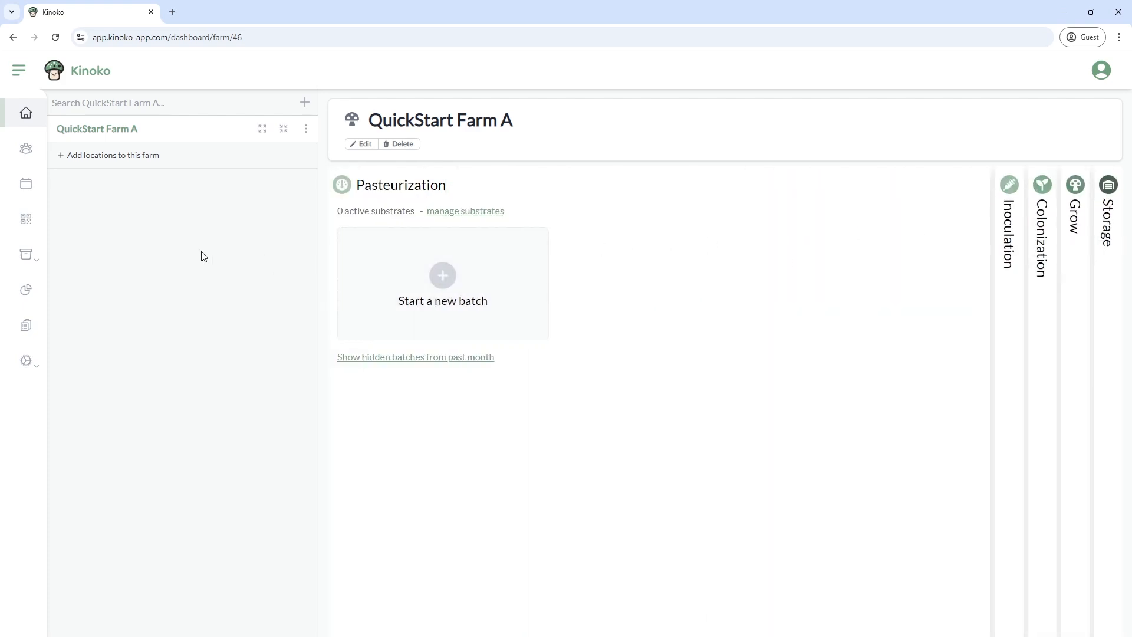
Open the farm for editing and change its name to QuickStart Farm
{"action": "left_click", "coordinate": [118, 156]}
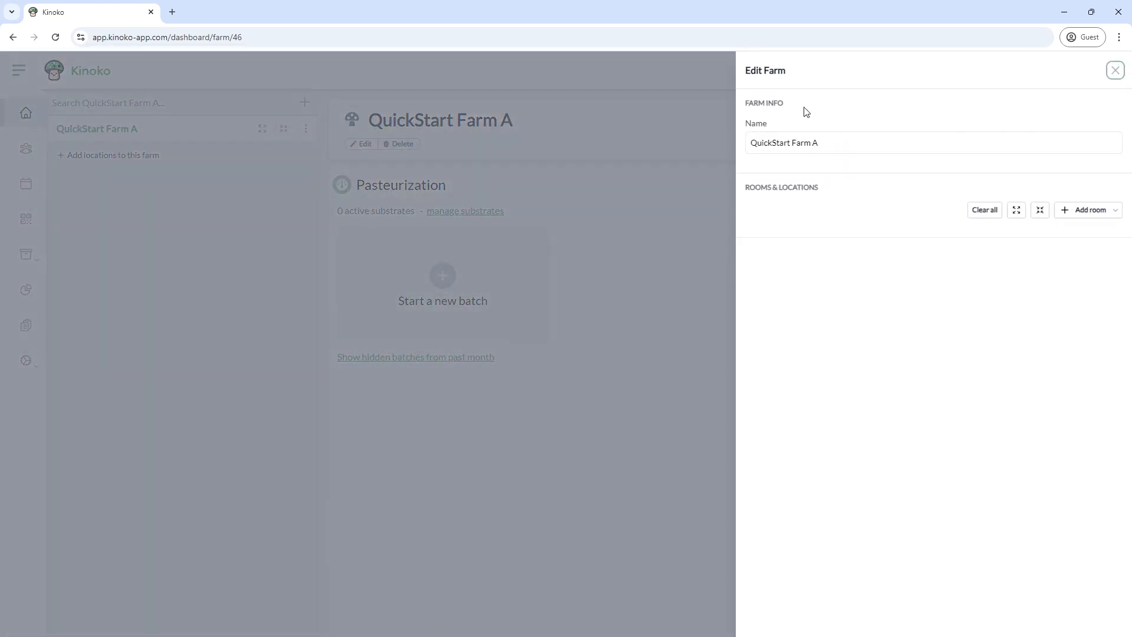
{"action": "left_click", "coordinate": [1114, 71]}
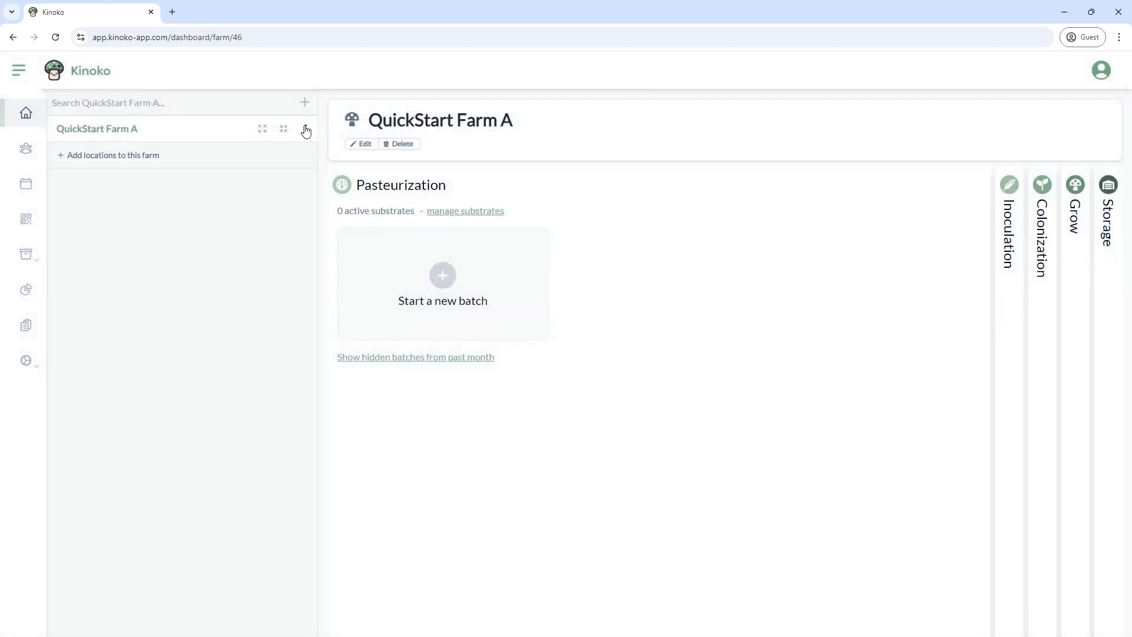
{"action": "left_click", "coordinate": [305, 130]}
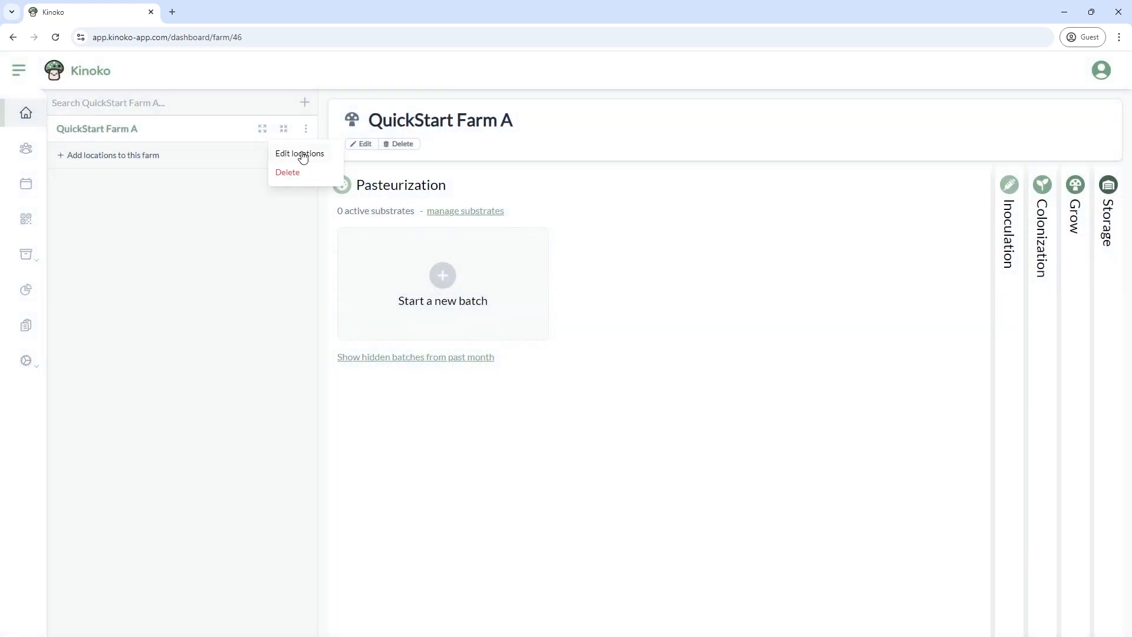
{"action": "left_click", "coordinate": [300, 154]}
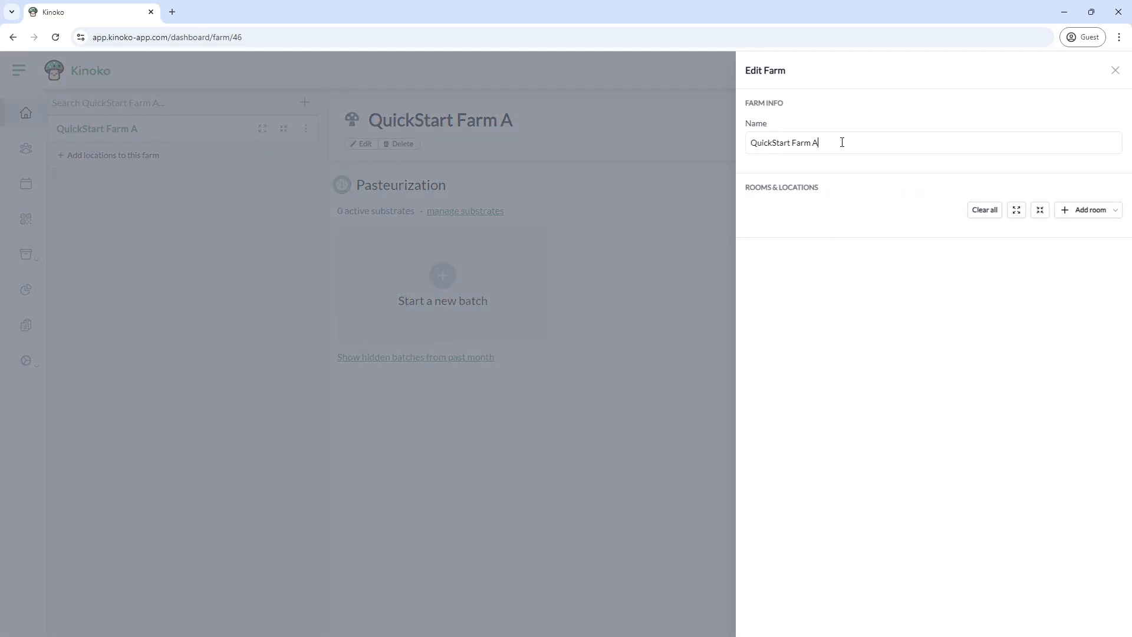
{"action": "key", "text": "BackSpace"}
{"action": "key", "text": "BackSpace"}
Add one room each for Pasteurization, Inoculation, Colonization, Fruiting and Storage to the farm and save it
{"action": "left_click", "coordinate": [1114, 213]}
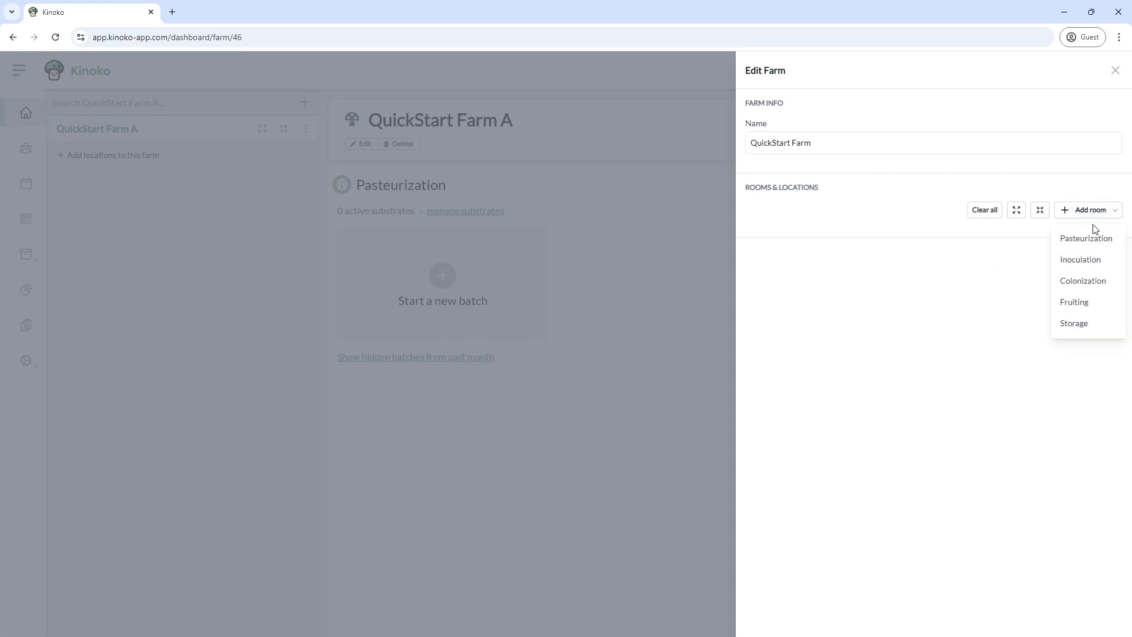
{"action": "left_click", "coordinate": [1079, 240]}
{"action": "left_click", "coordinate": [1080, 260]}
{"action": "left_click", "coordinate": [1080, 282]}
{"action": "left_click", "coordinate": [1074, 302]}
{"action": "left_click", "coordinate": [1073, 324]}
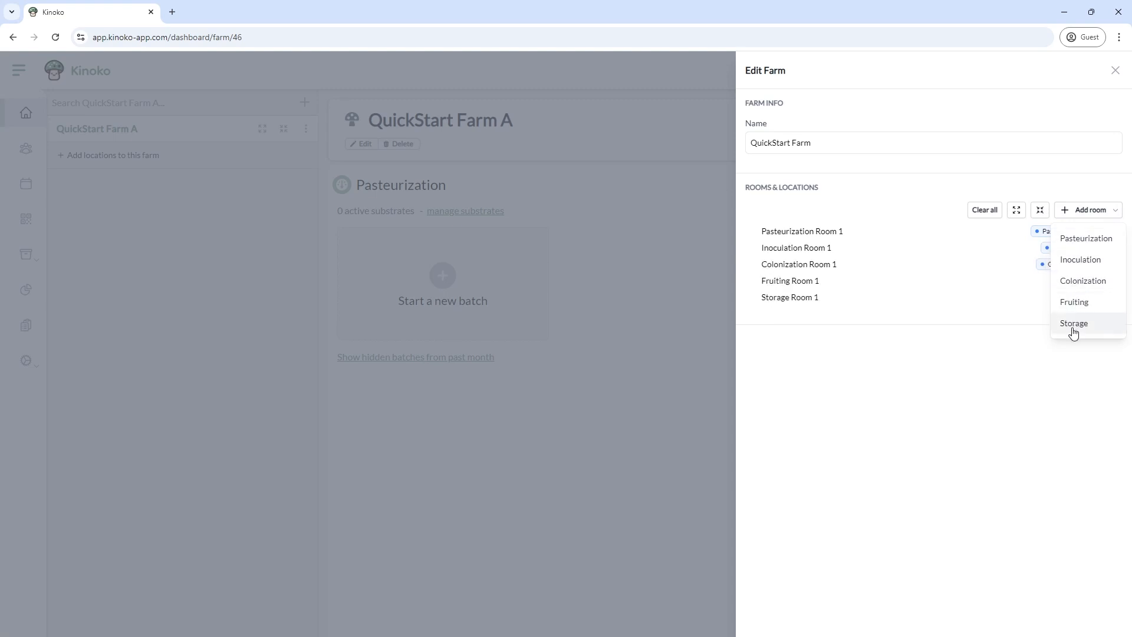
{"action": "left_click", "coordinate": [887, 352]}
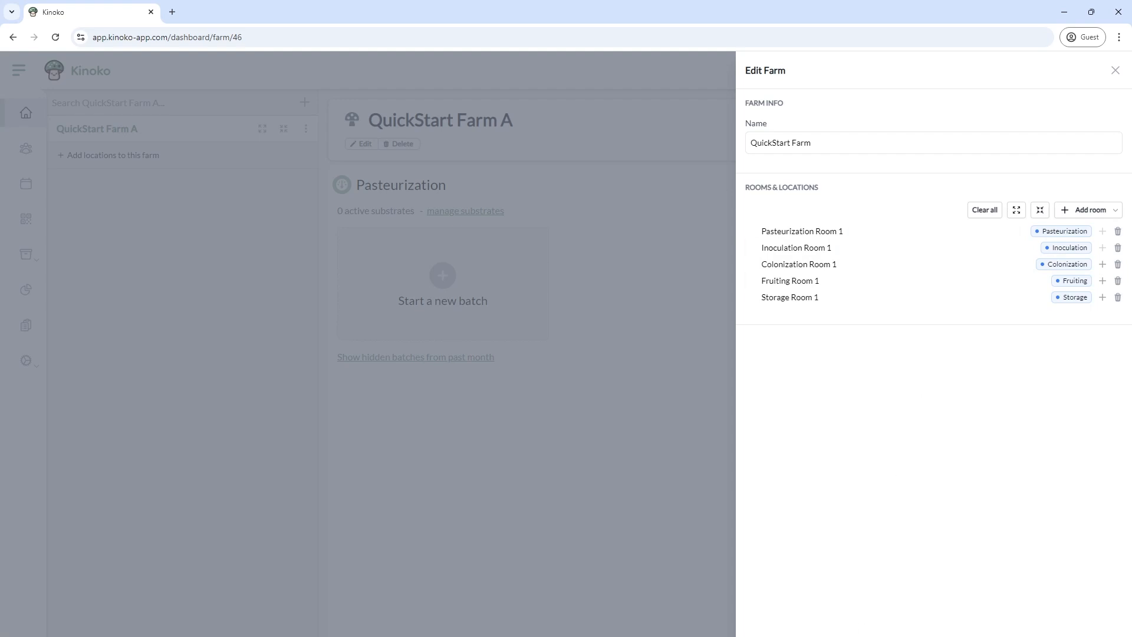
{"action": "left_click", "coordinate": [829, 635]}
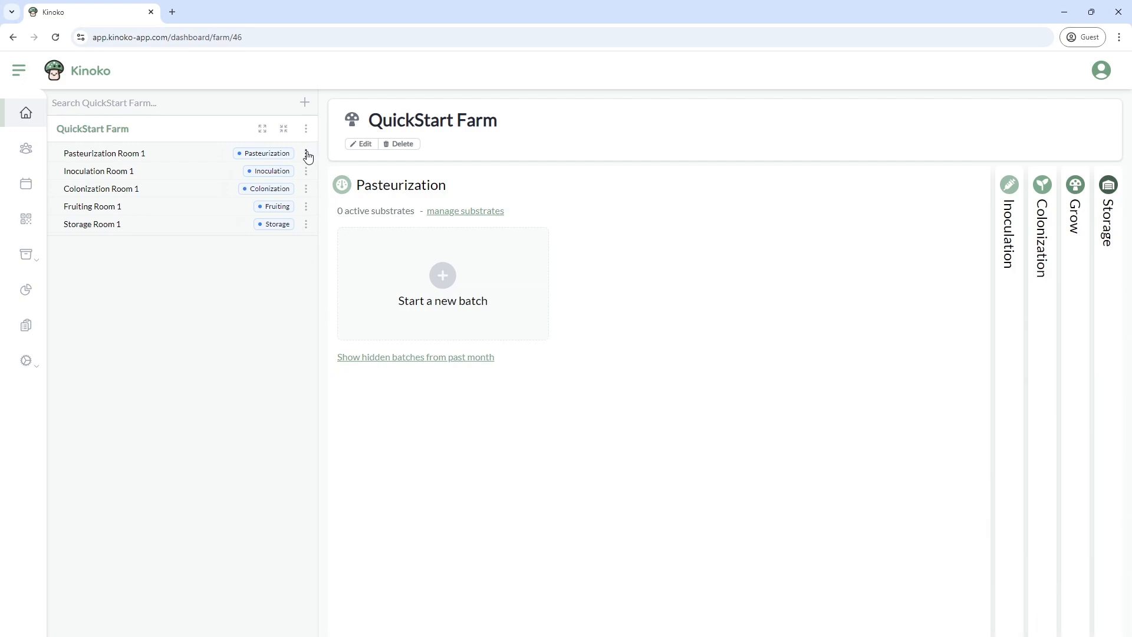
Look at the farm's location editor and the room editor for Storage Room 1, closing both without changes
{"action": "left_click", "coordinate": [306, 129]}
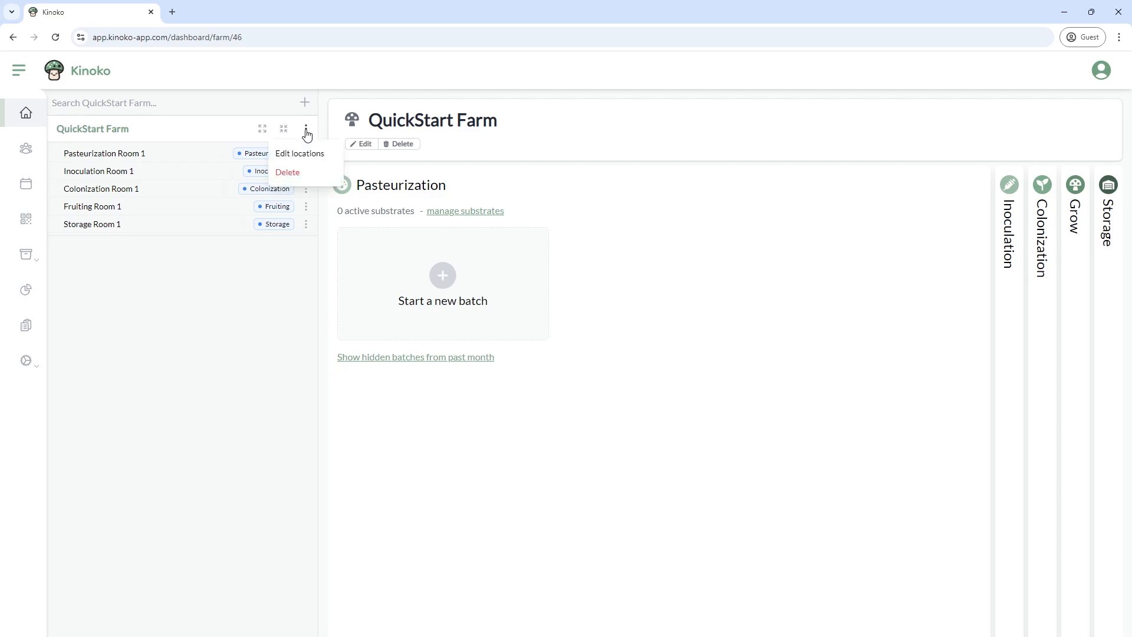
{"action": "left_click", "coordinate": [301, 154]}
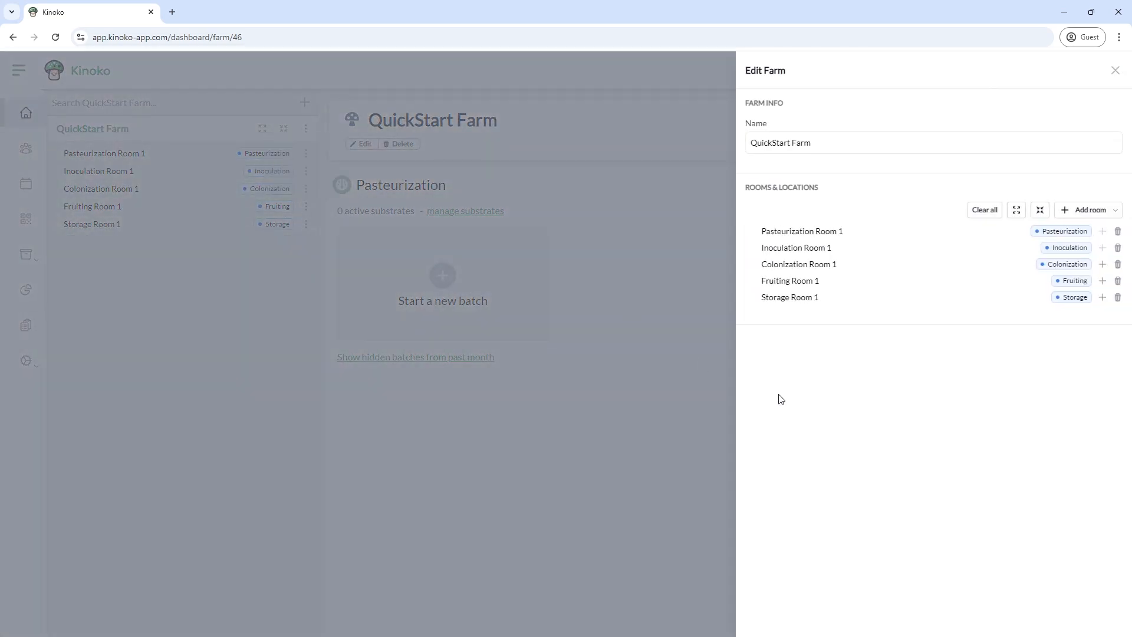
{"action": "left_click", "coordinate": [307, 234]}
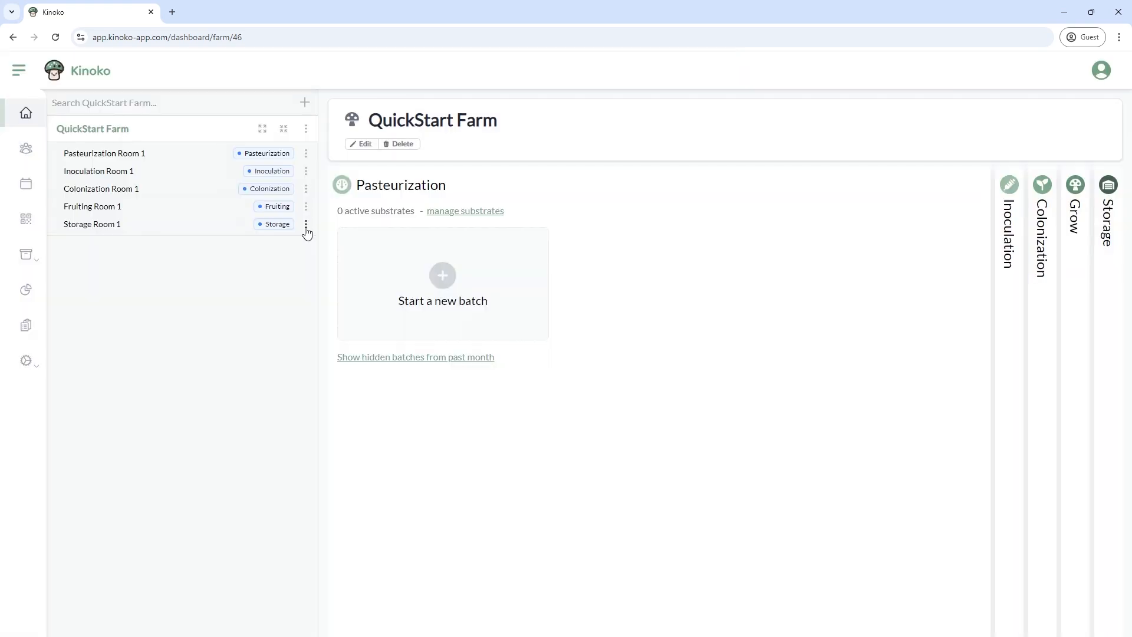
{"action": "left_click", "coordinate": [306, 227]}
{"action": "left_click", "coordinate": [309, 257]}
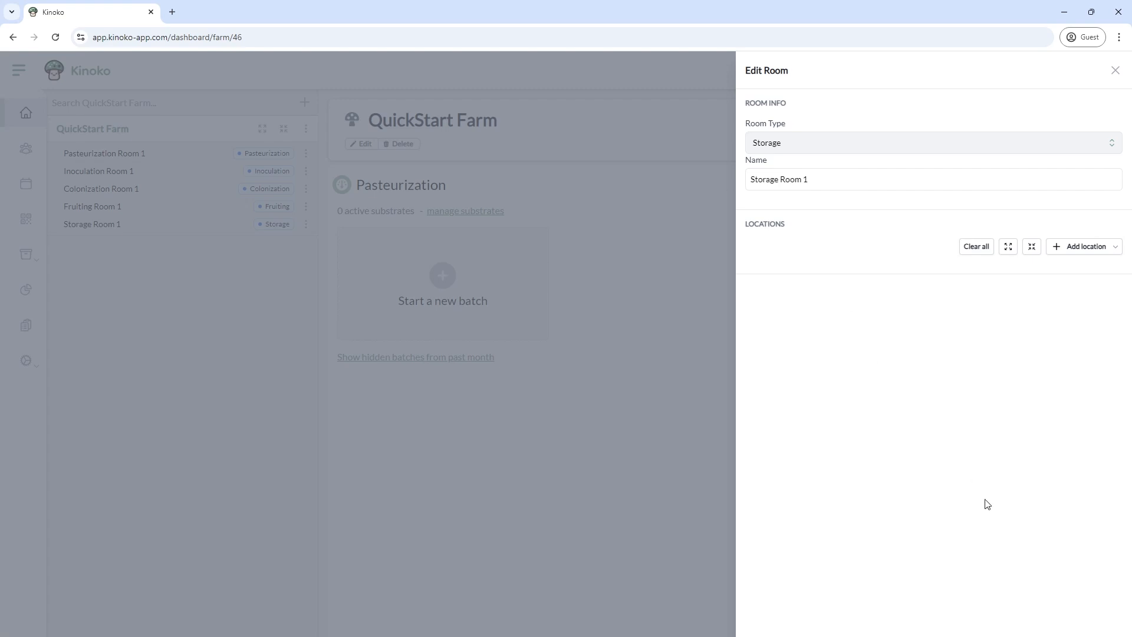
{"action": "key", "text": "Escape"}
Rename the farm's rooms Pasteurization Room, Inoculation Room, Colonization Room, Fruiting Room and Storage Room, without numbers
{"action": "left_click", "coordinate": [306, 130]}
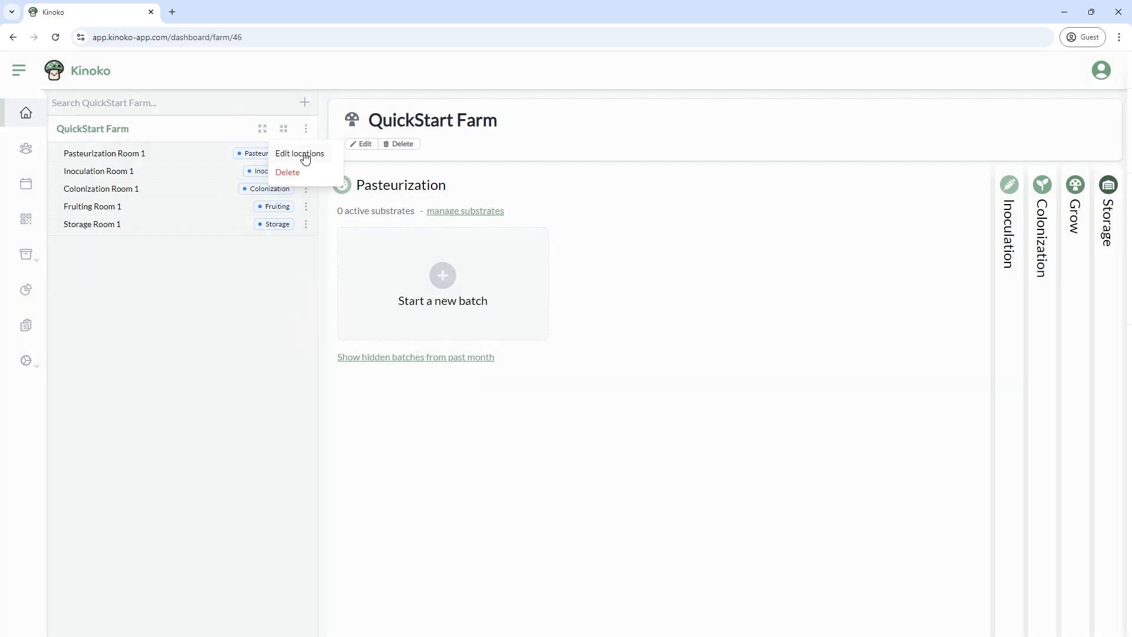
{"action": "left_click", "coordinate": [305, 155]}
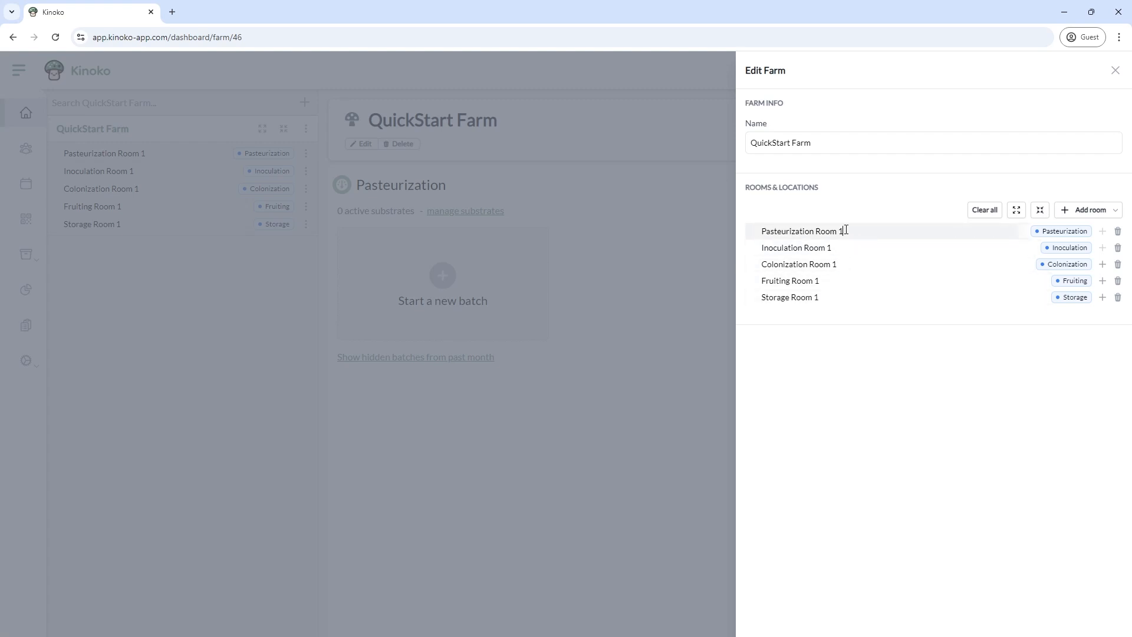
{"action": "key", "text": "BackSpace"}
{"action": "left_click", "coordinate": [837, 248]}
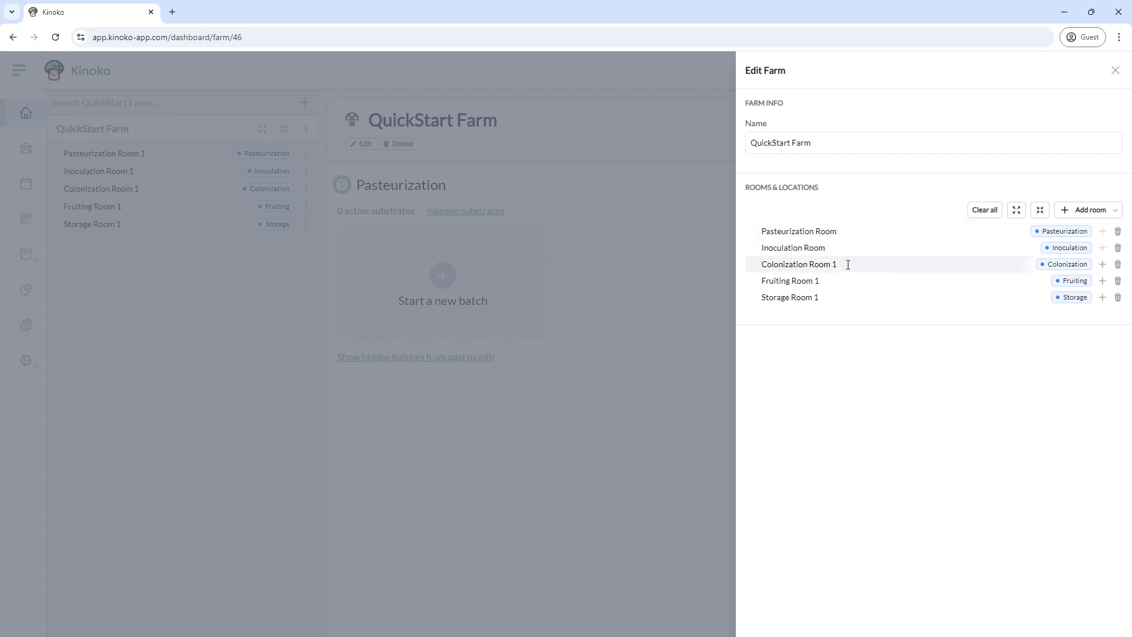
{"action": "key", "text": "BackSpace"}
{"action": "key", "text": "BackSpace"}
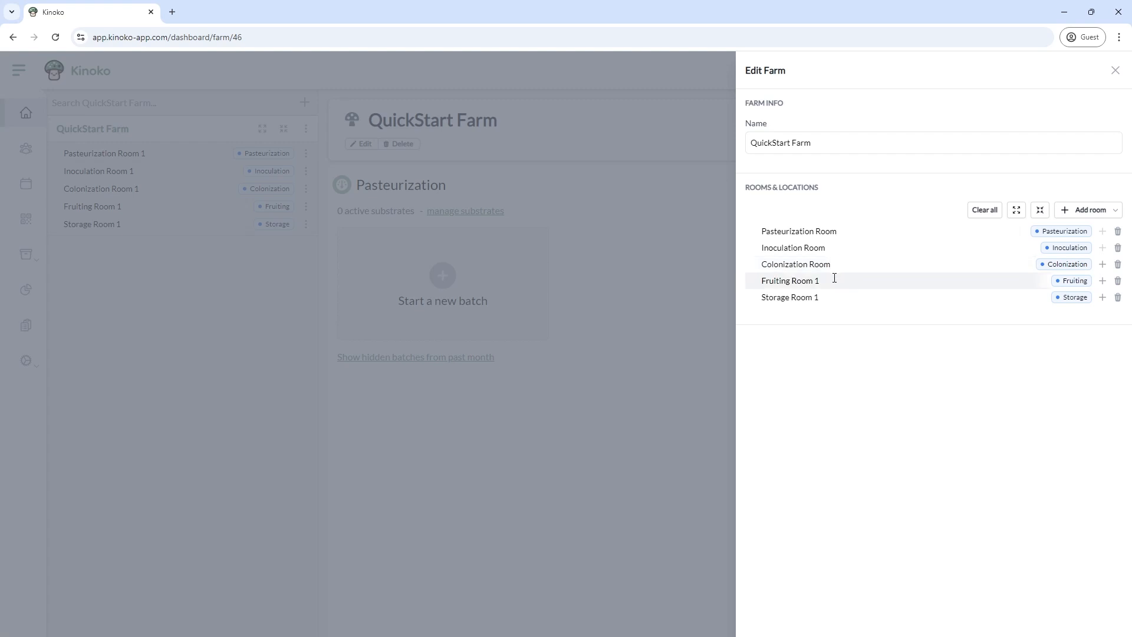
{"action": "left_click", "coordinate": [824, 295]}
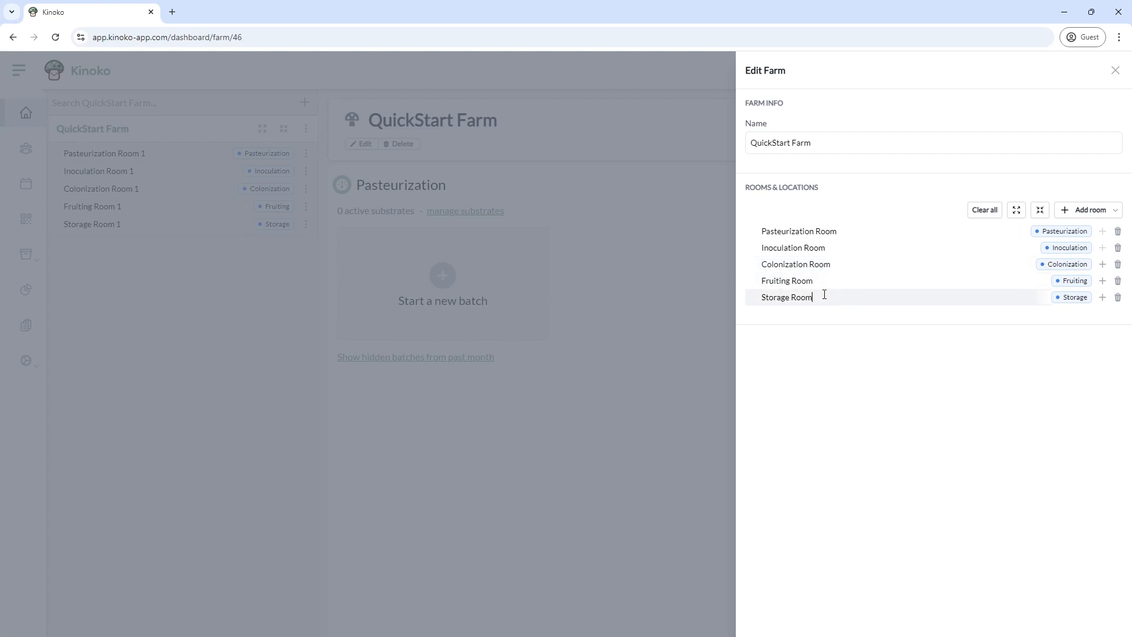
Add two racks to Colonization Room
{"action": "left_click", "coordinate": [1101, 265]}
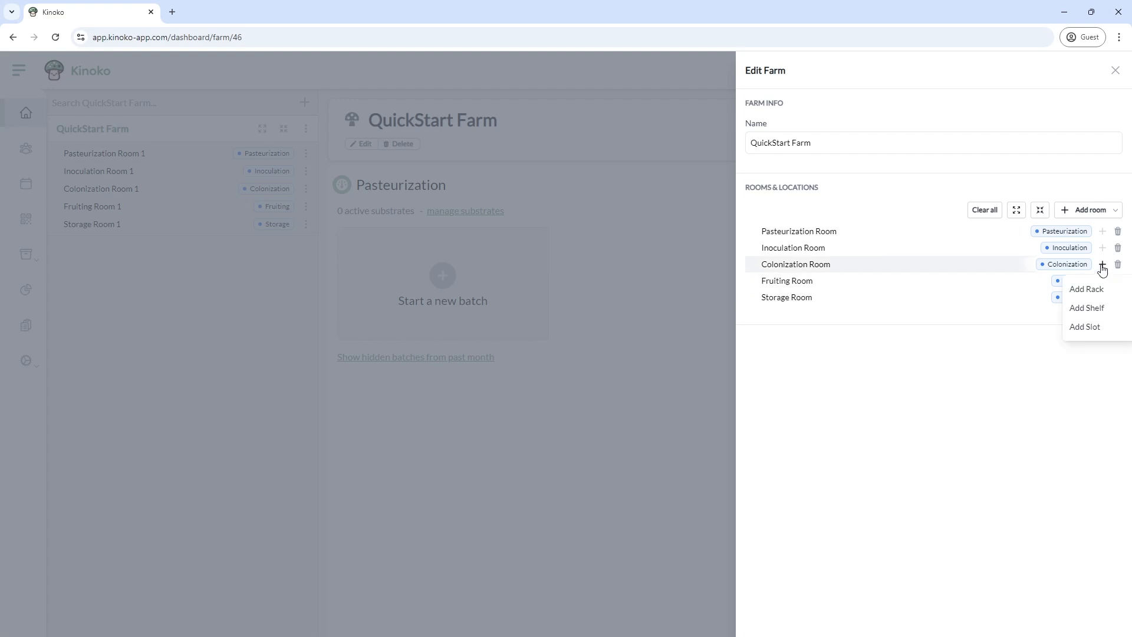
{"action": "left_click", "coordinate": [1091, 290]}
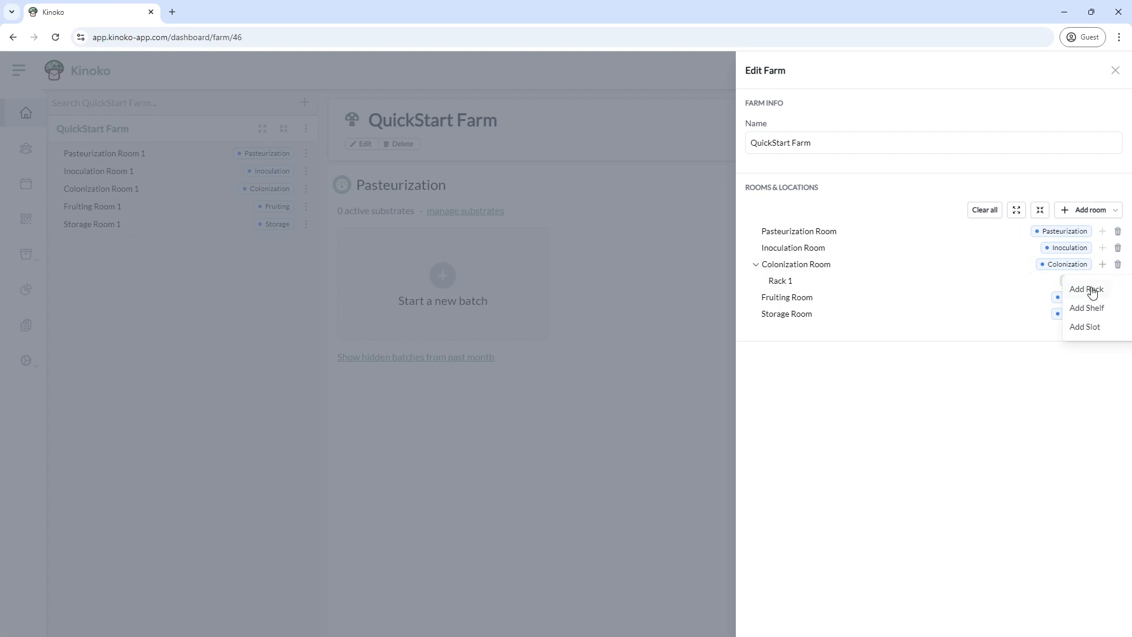
{"action": "left_click", "coordinate": [1090, 291]}
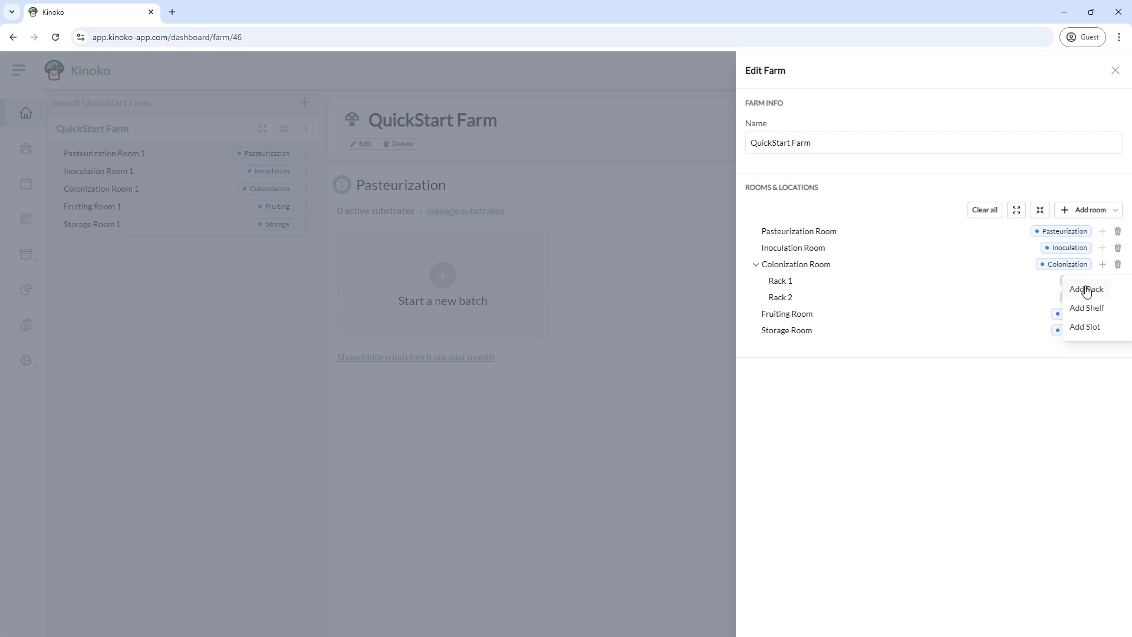
{"action": "double_click", "coordinate": [949, 313]}
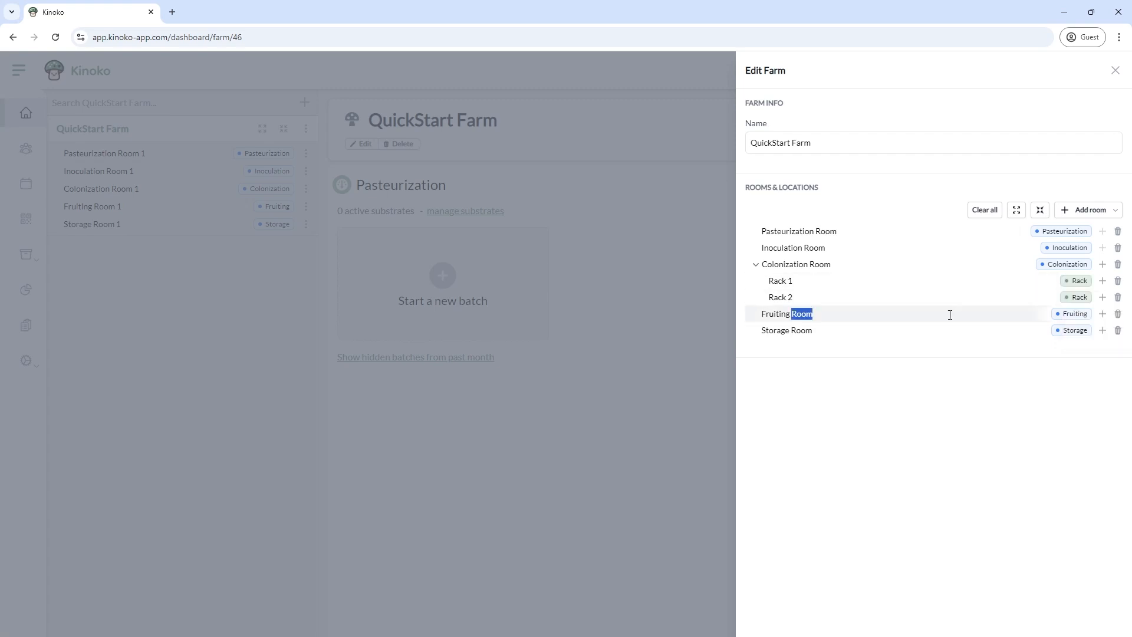
Add two racks to Fruiting Room
{"action": "left_click", "coordinate": [1101, 313]}
{"action": "left_click", "coordinate": [1086, 340]}
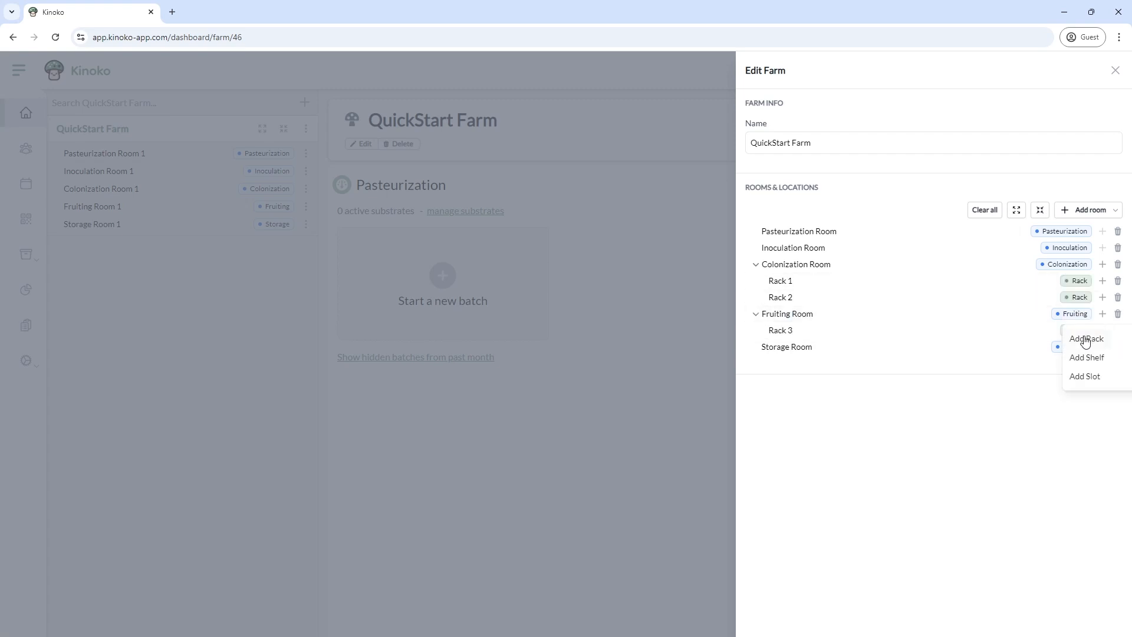
{"action": "left_click", "coordinate": [1086, 339]}
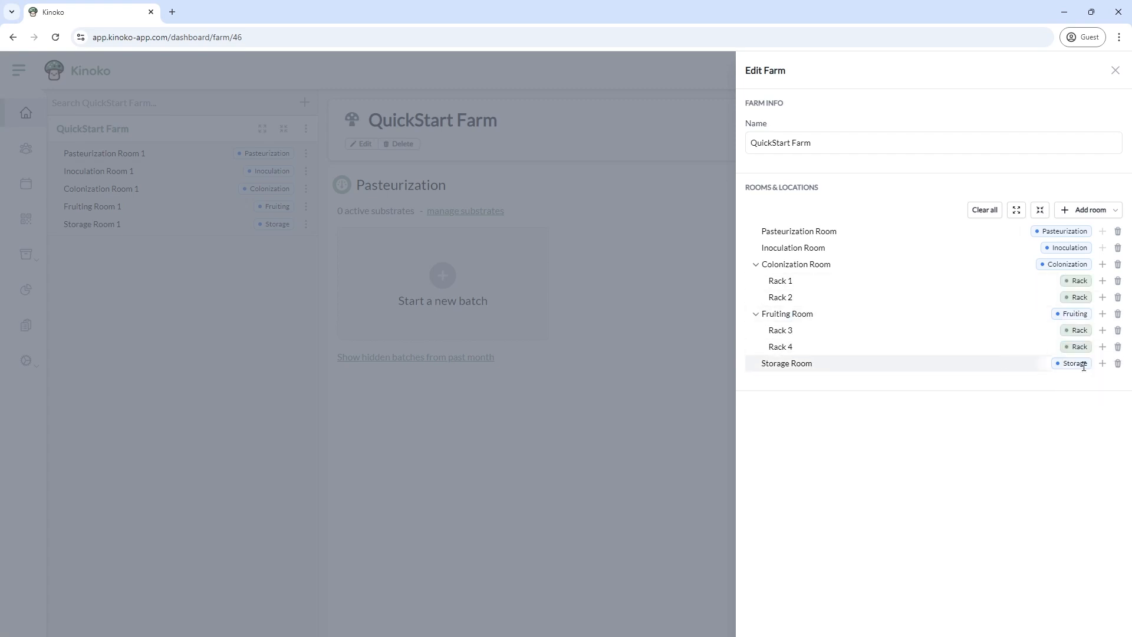
Add two racks to Storage Room and save the farm's edited rooms and locations
{"action": "left_click", "coordinate": [1102, 363]}
{"action": "left_click", "coordinate": [1073, 389]}
{"action": "left_click", "coordinate": [1073, 389]}
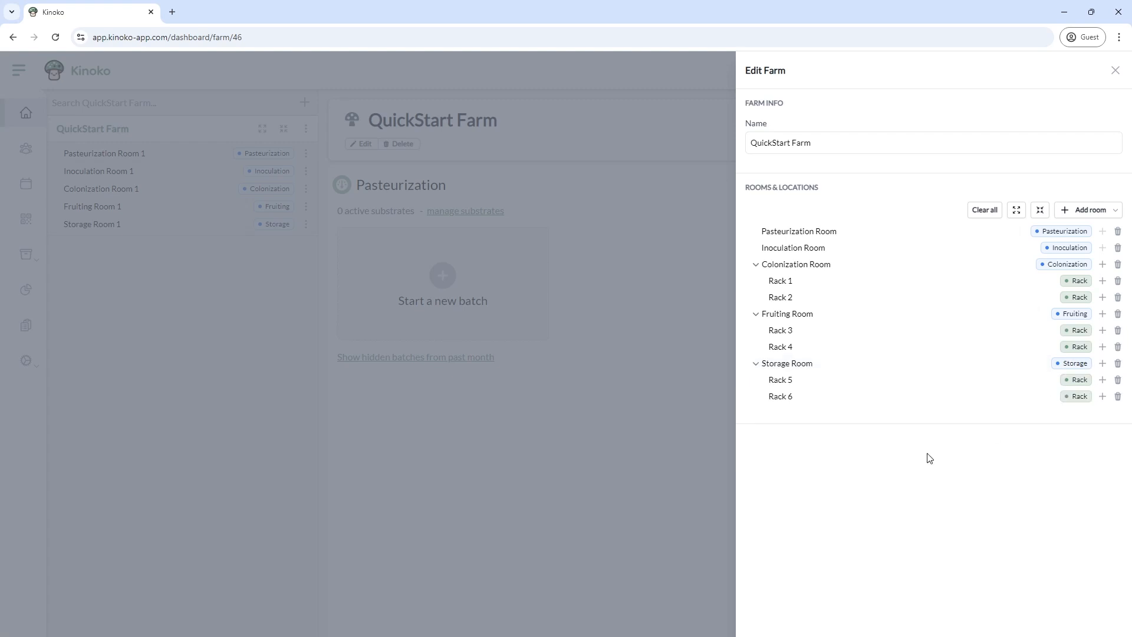
{"action": "left_click", "coordinate": [1101, 397]}
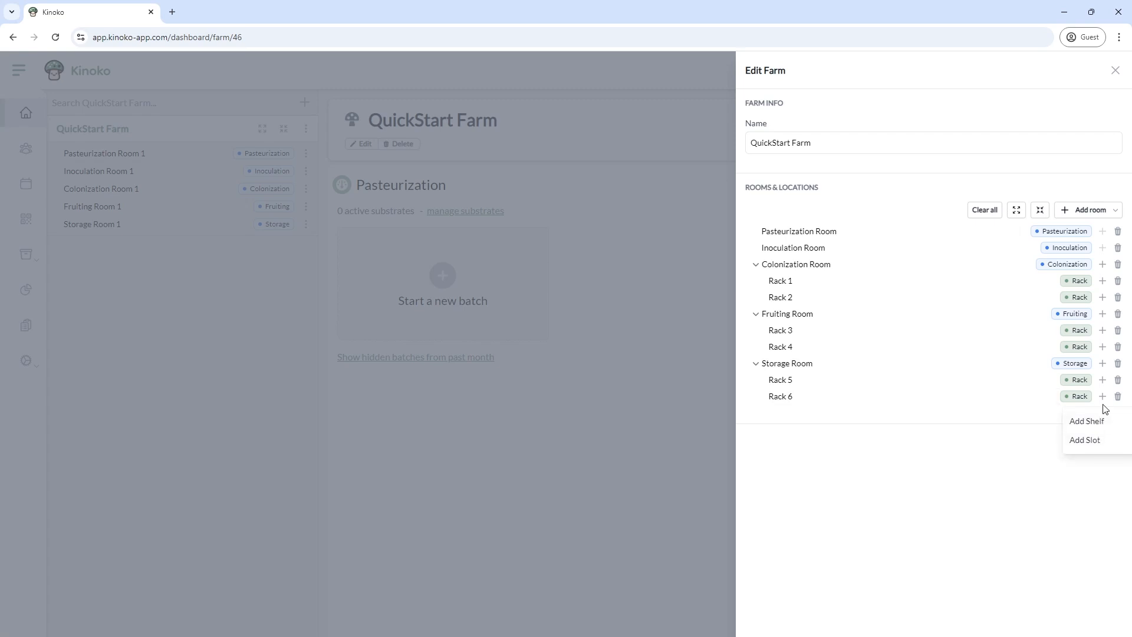
{"action": "left_click", "coordinate": [1103, 400]}
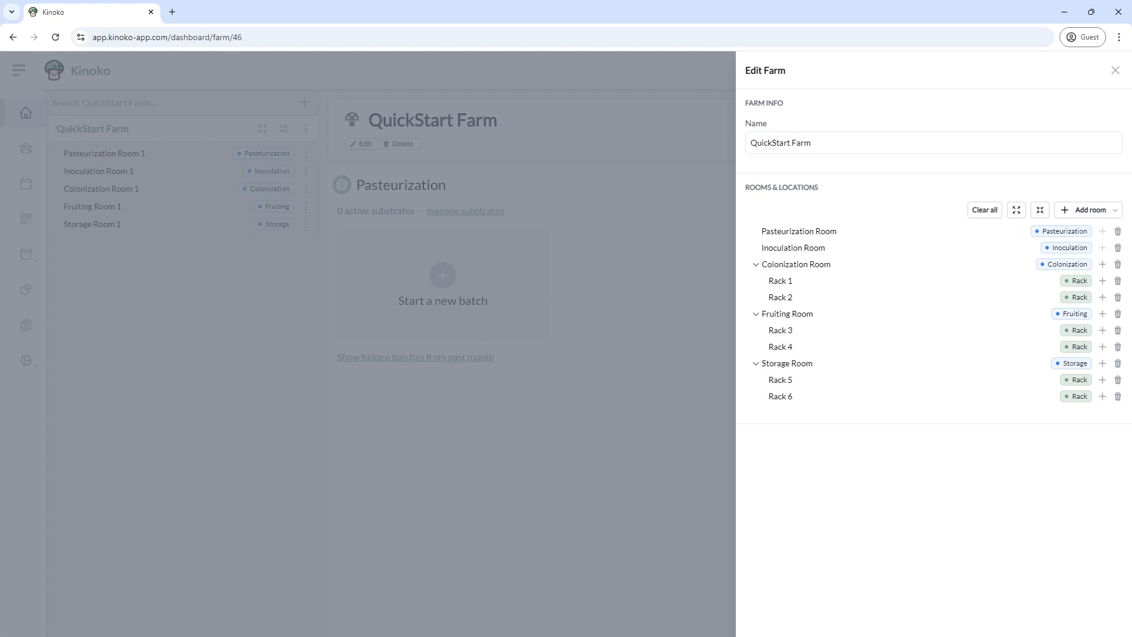
{"action": "left_click", "coordinate": [778, 635]}
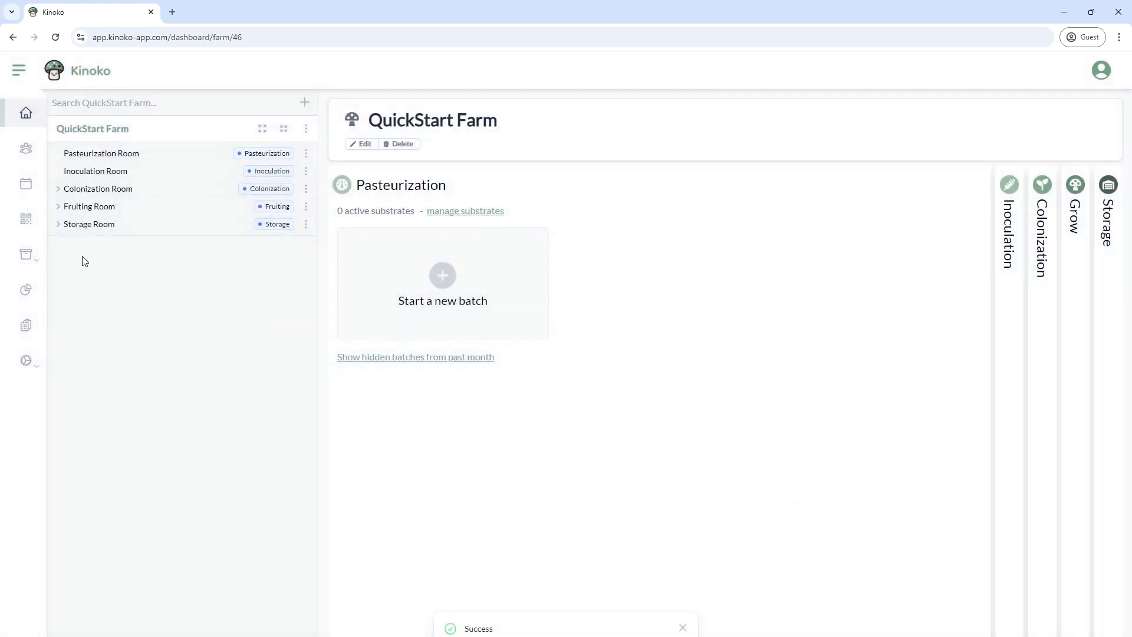
Expand the Storage, Fruiting and Colonization rooms in the farm's location tree to view their racks
{"action": "left_click", "coordinate": [58, 225]}
{"action": "left_click", "coordinate": [58, 206]}
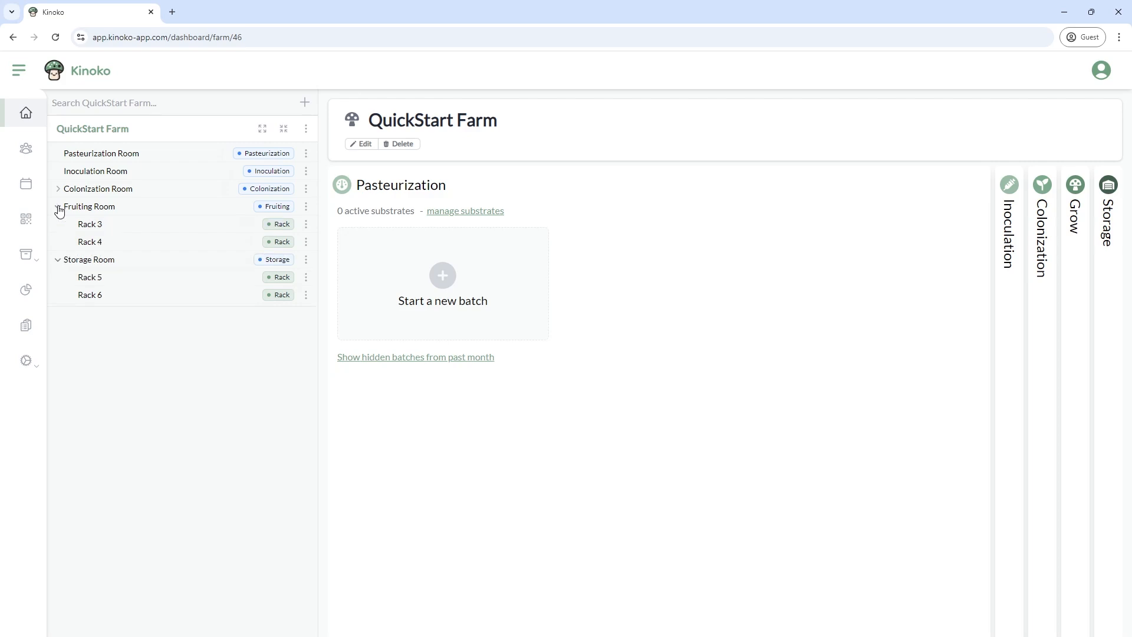
{"action": "left_click", "coordinate": [59, 190]}
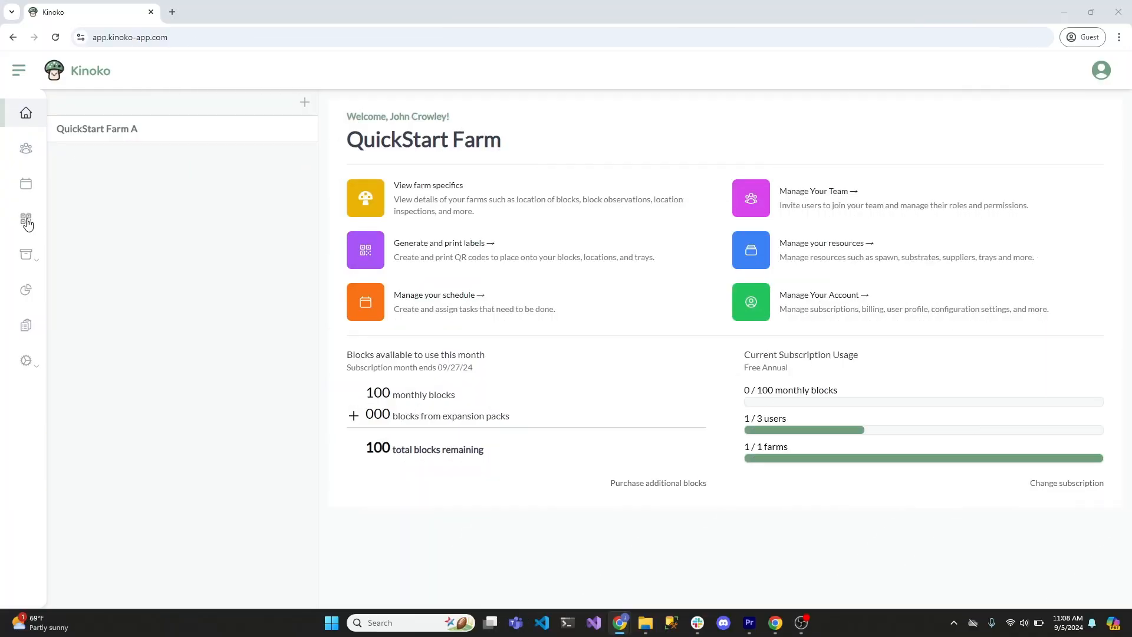
Open the QR code label generator and choose label template 15513, WeatherProof Shipping Labels
{"action": "left_click", "coordinate": [26, 223]}
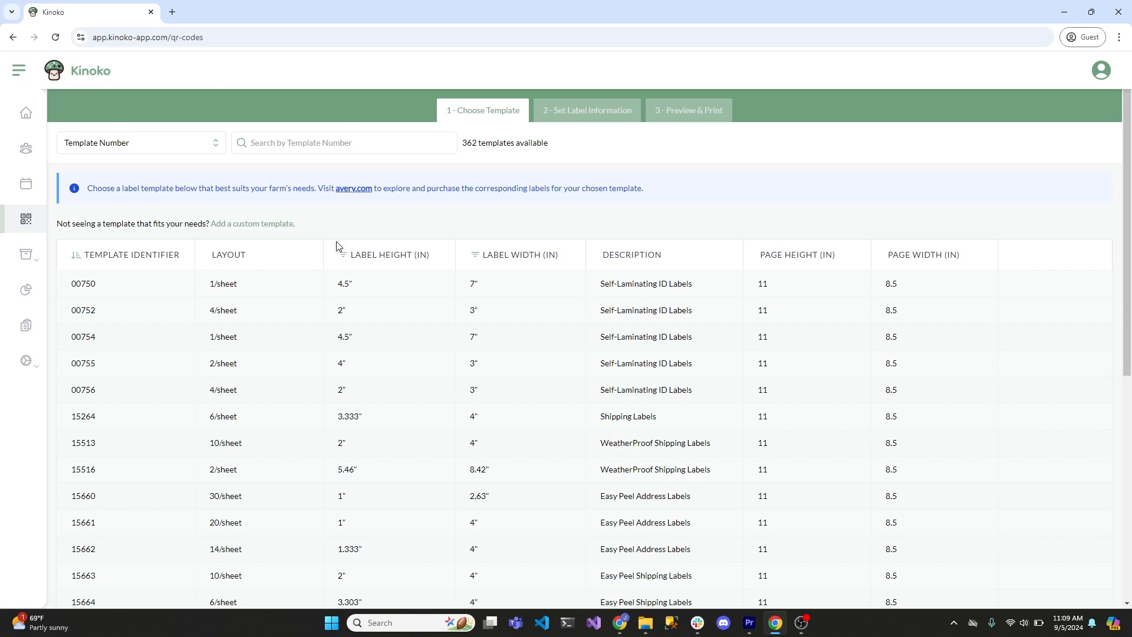
{"action": "left_click", "coordinate": [370, 452]}
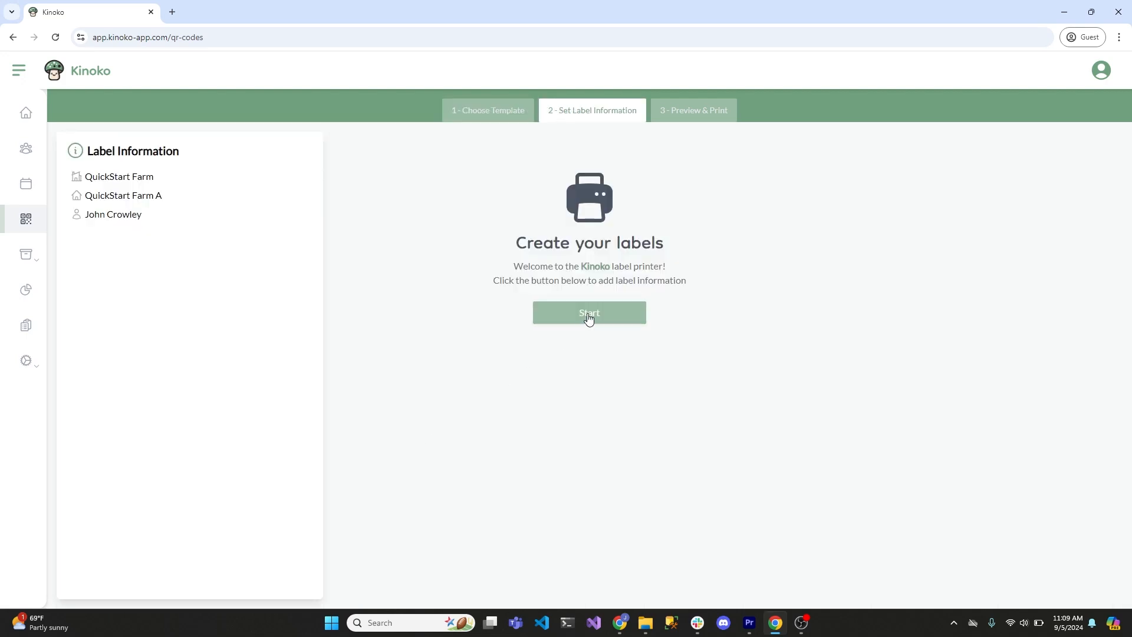
Start adding location labels and select Pasteurization Room, Inoculation Room, Colonization Room with Racks 1 and 2, and Fruiting Room
{"action": "left_click", "coordinate": [588, 317]}
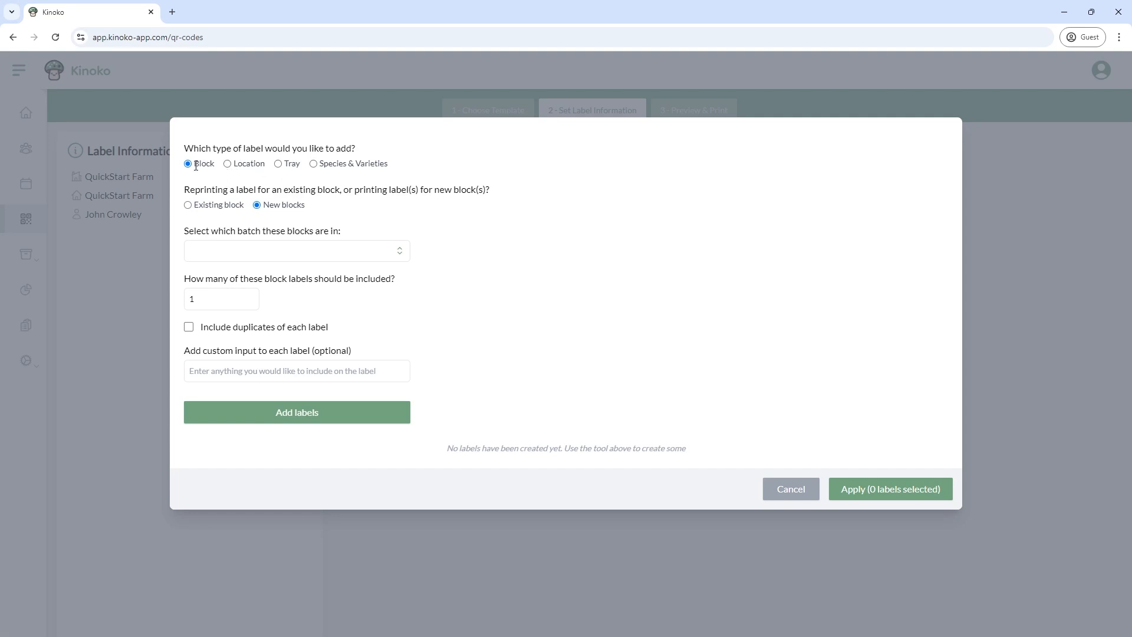
{"action": "left_click", "coordinate": [228, 165]}
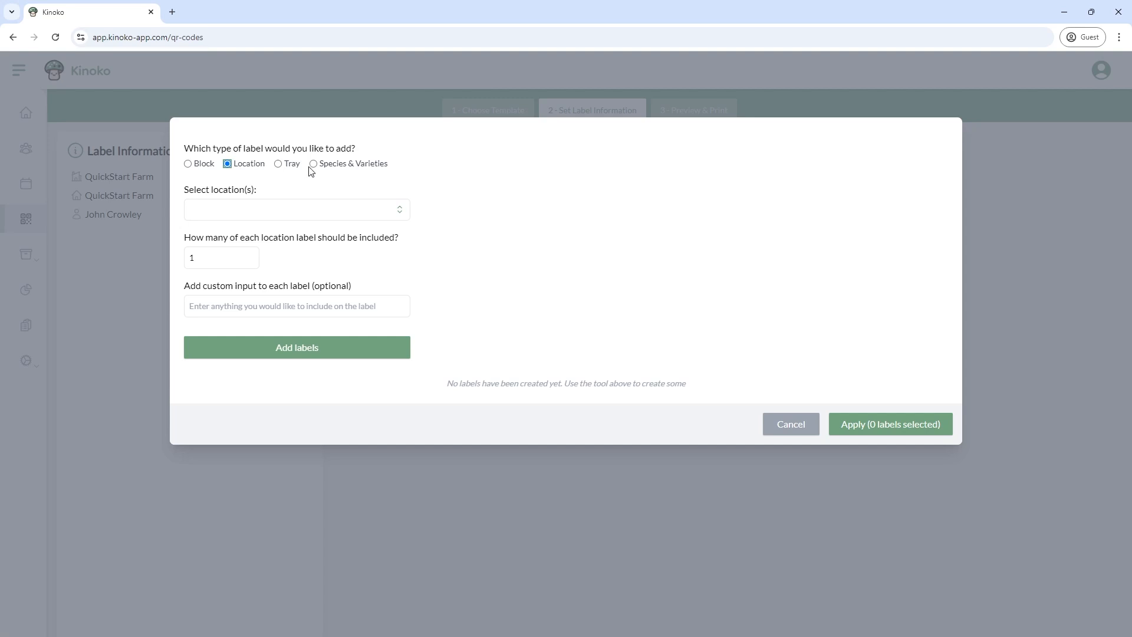
{"action": "left_click", "coordinate": [404, 217]}
{"action": "left_click", "coordinate": [264, 260]}
{"action": "left_click", "coordinate": [246, 283]}
{"action": "left_click", "coordinate": [231, 294]}
{"action": "left_click", "coordinate": [229, 317]}
{"action": "left_click", "coordinate": [228, 327]}
{"action": "left_click", "coordinate": [225, 346]}
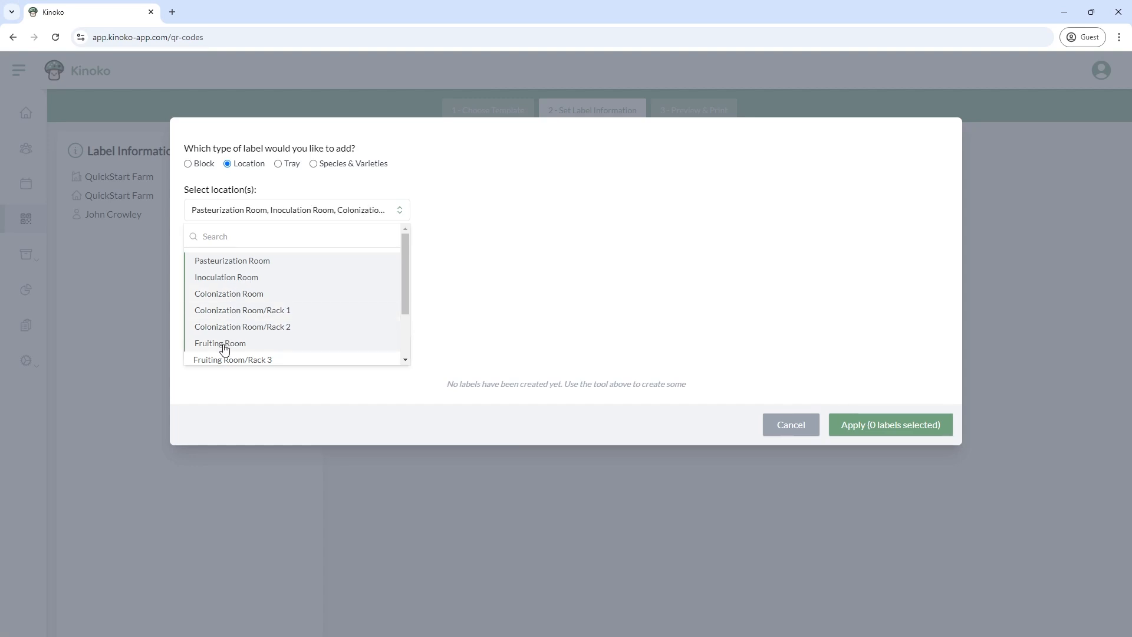
Add Fruiting Room's Racks 3 and 4, Storage Room, and its Racks 5 and 6 to the selected label locations
{"action": "scroll", "coordinate": [318, 286], "scroll_direction": "down", "scroll_amount": 3}
{"action": "left_click", "coordinate": [281, 288]}
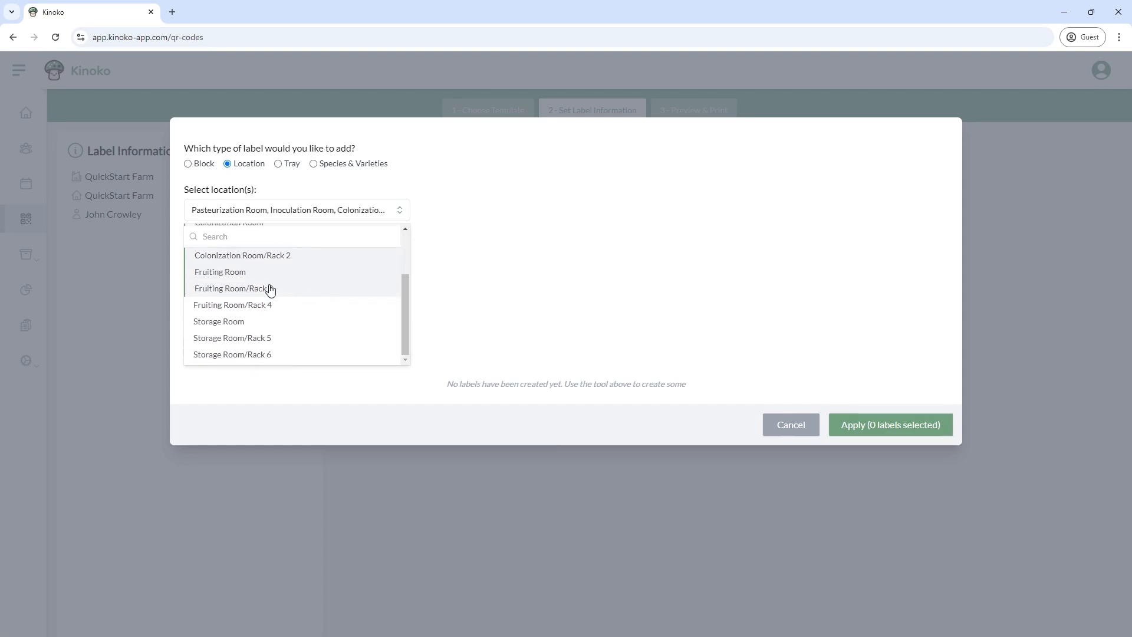
{"action": "left_click", "coordinate": [258, 304]}
{"action": "left_click", "coordinate": [238, 322]}
{"action": "left_click", "coordinate": [233, 342]}
{"action": "left_click", "coordinate": [264, 355]}
{"action": "left_click", "coordinate": [562, 237]}
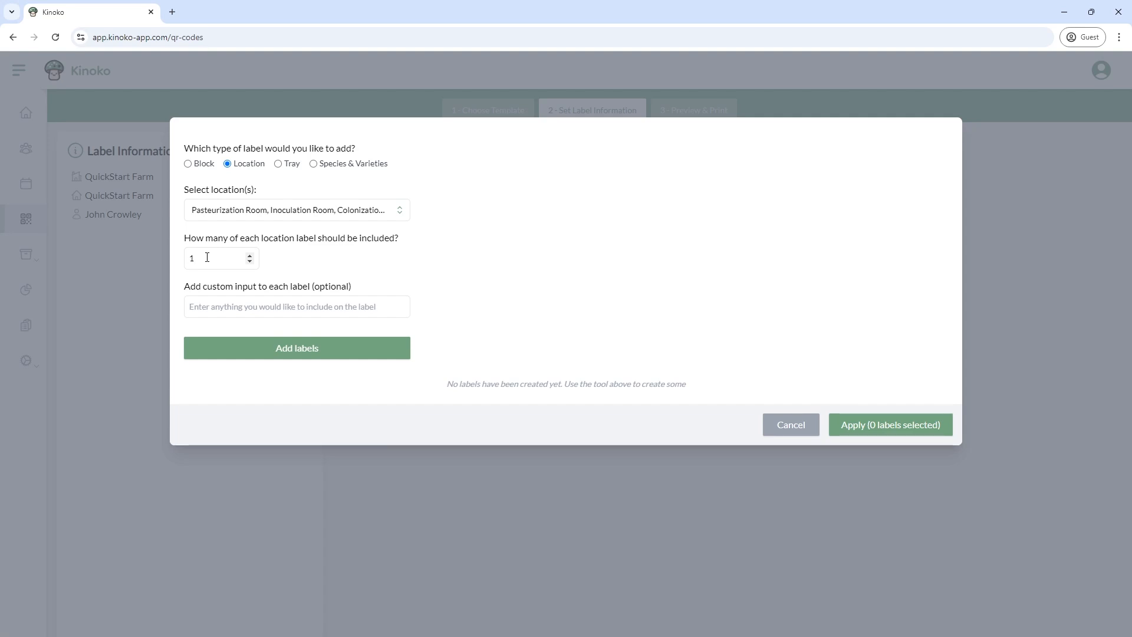
Add one label for each selected location without custom input, check the label list, and apply it to the sheet
{"action": "left_click", "coordinate": [224, 306]}
{"action": "left_click", "coordinate": [288, 353]}
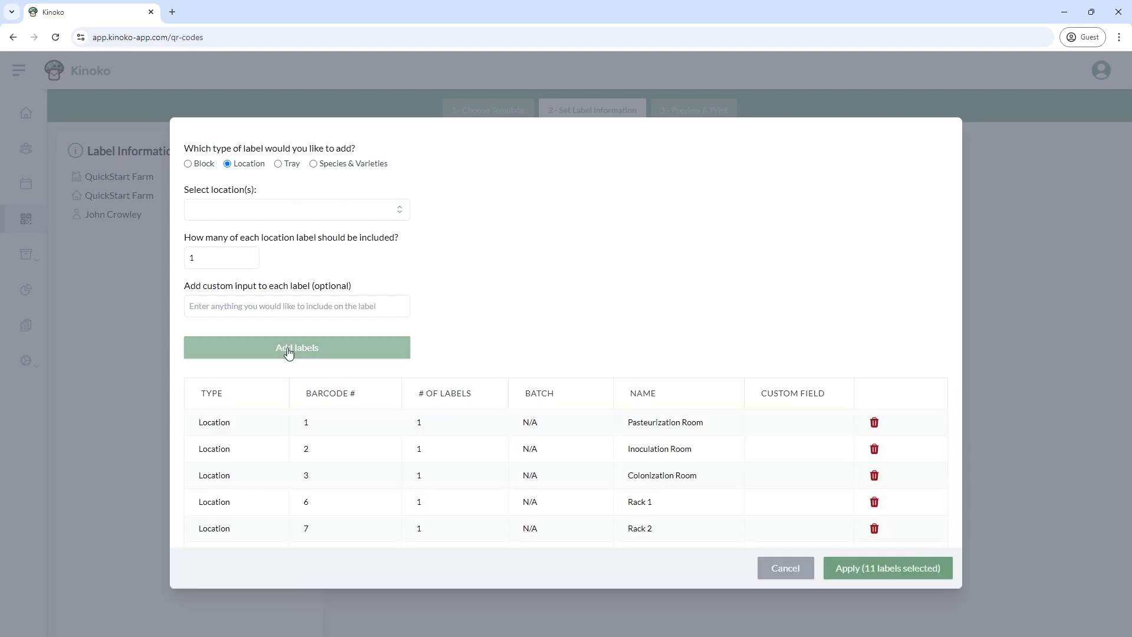
{"action": "scroll", "coordinate": [305, 445], "scroll_direction": "down", "scroll_amount": 3}
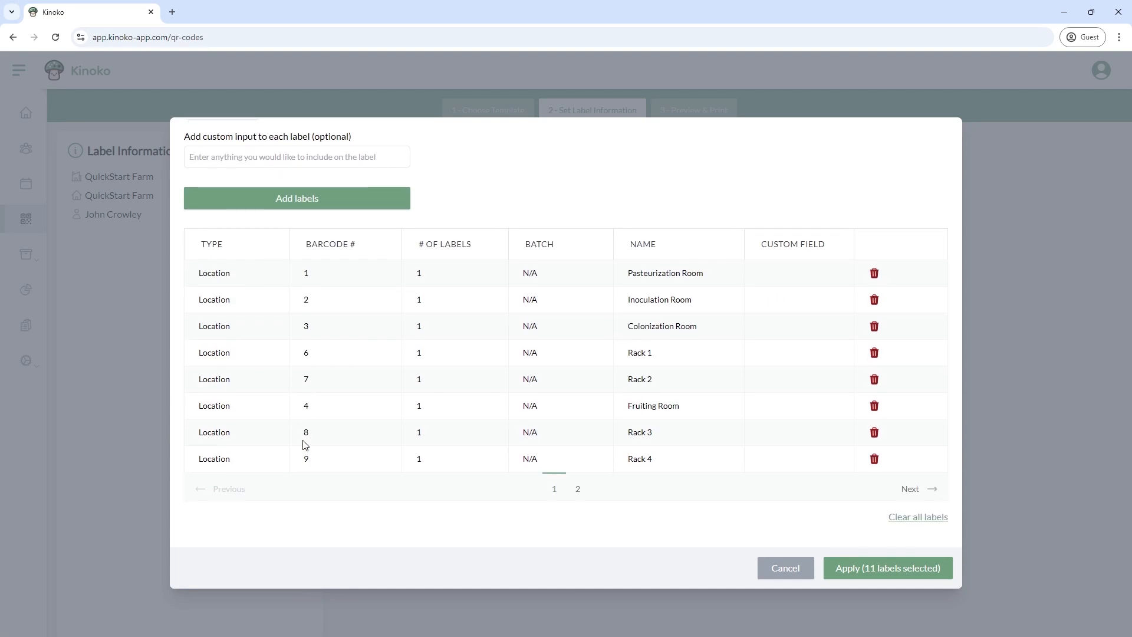
{"action": "scroll", "coordinate": [305, 445], "scroll_direction": "up", "scroll_amount": 1}
{"action": "scroll", "coordinate": [304, 445], "scroll_direction": "up", "scroll_amount": 1}
{"action": "scroll", "coordinate": [550, 464], "scroll_direction": "down", "scroll_amount": 2}
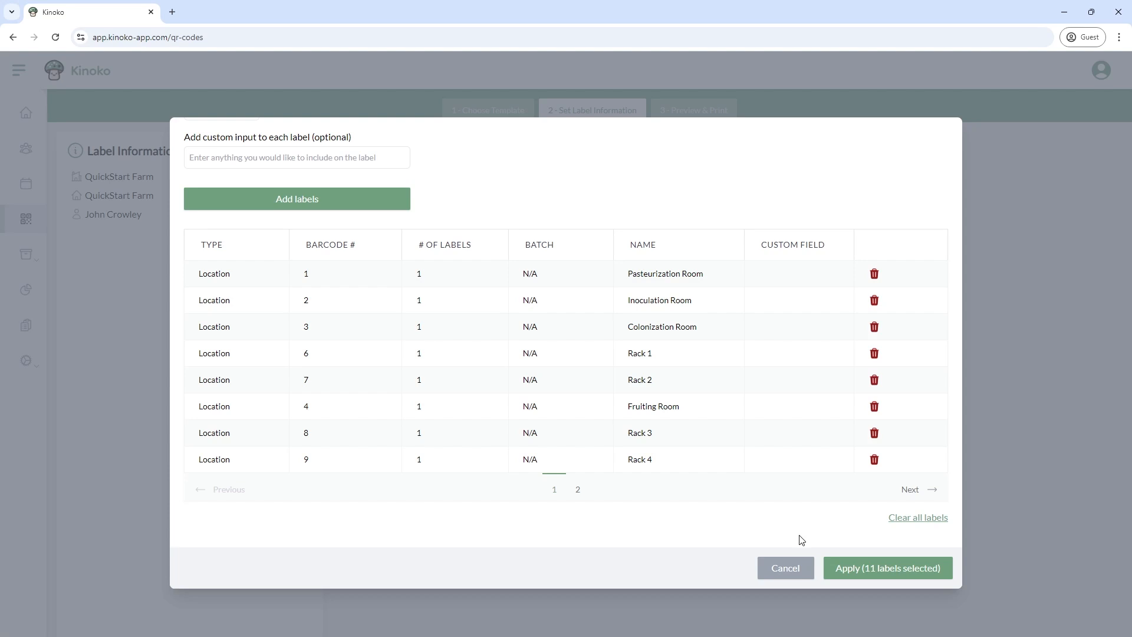
{"action": "left_click", "coordinate": [877, 569]}
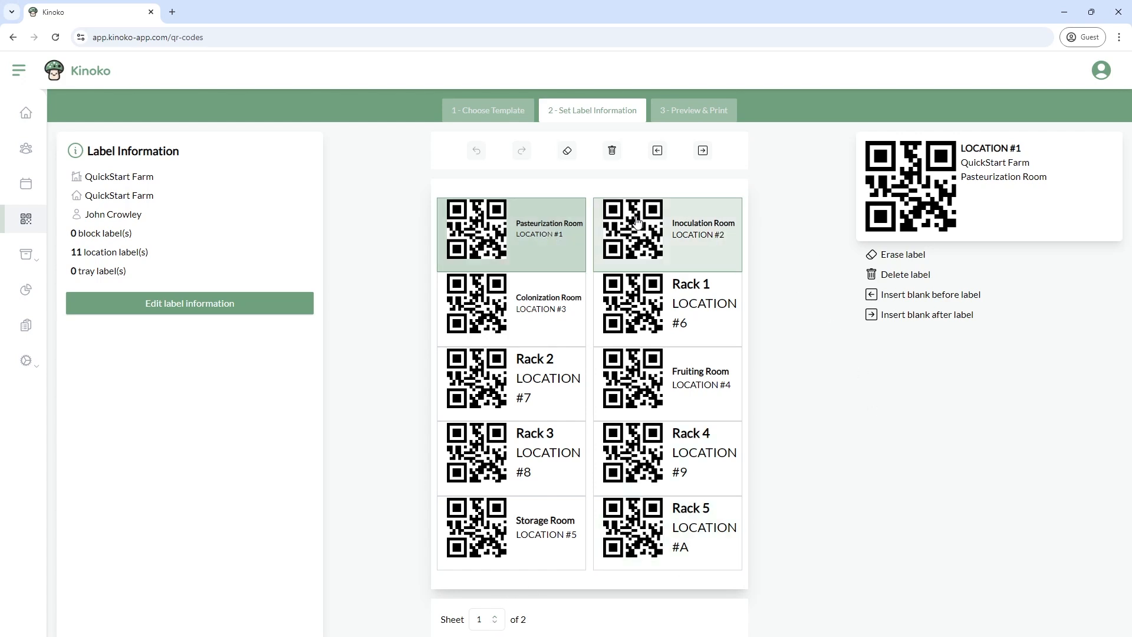
Try inserting a blank label after the Pasteurization Room label and undo the insertion
{"action": "left_click", "coordinate": [704, 152]}
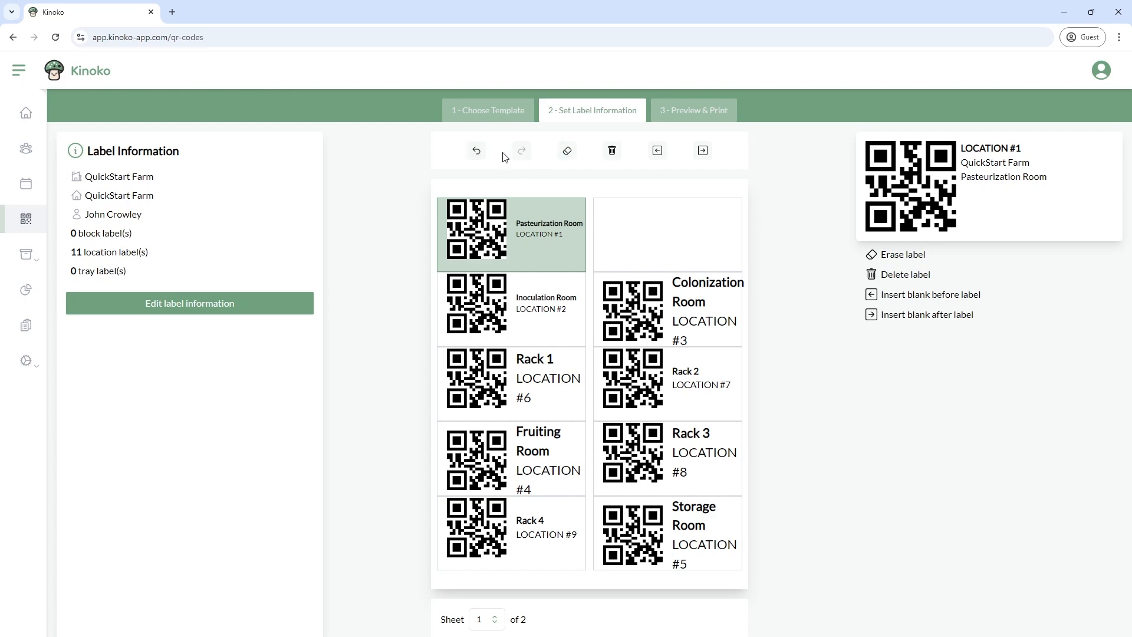
{"action": "left_click", "coordinate": [476, 152]}
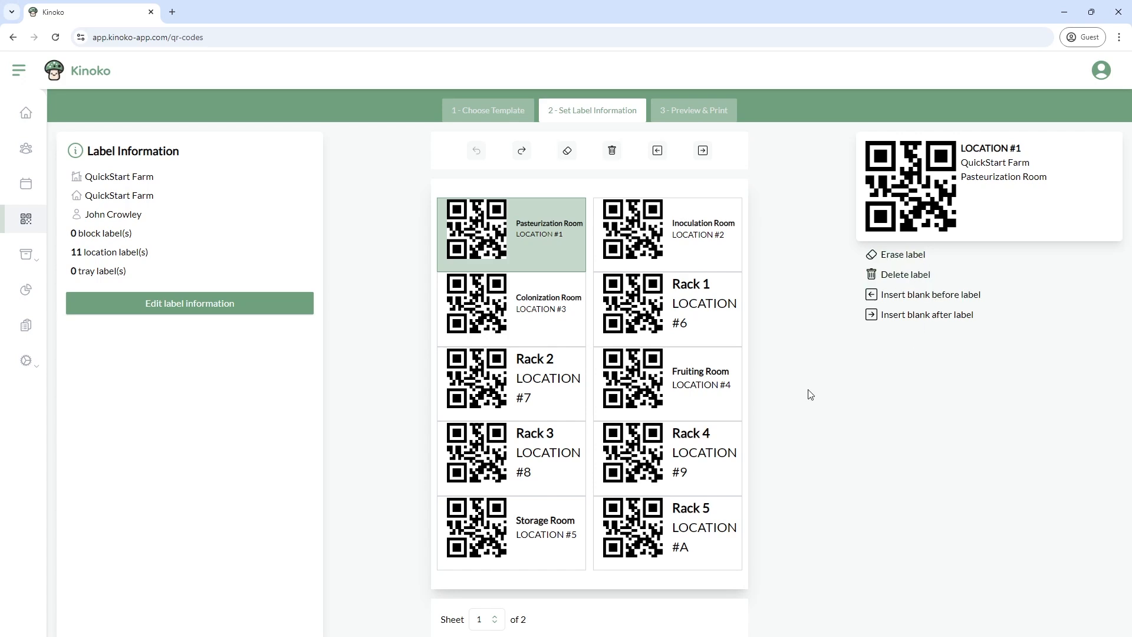
View sheet 2 of the label layout and return to sheet 1
{"action": "left_click", "coordinate": [495, 625]}
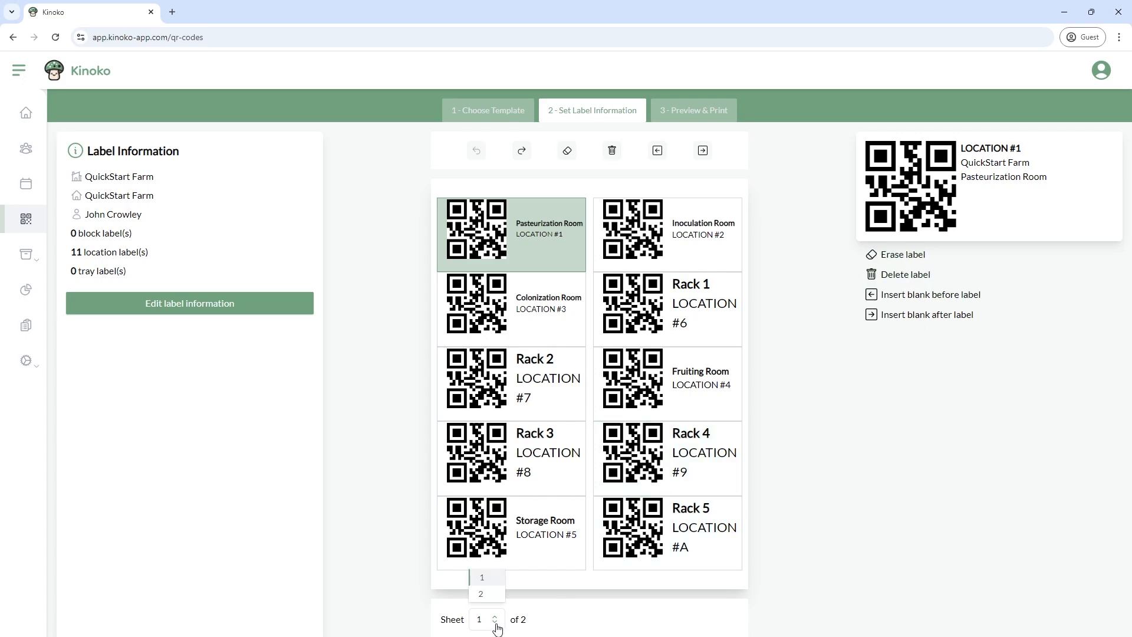
{"action": "left_click", "coordinate": [482, 594]}
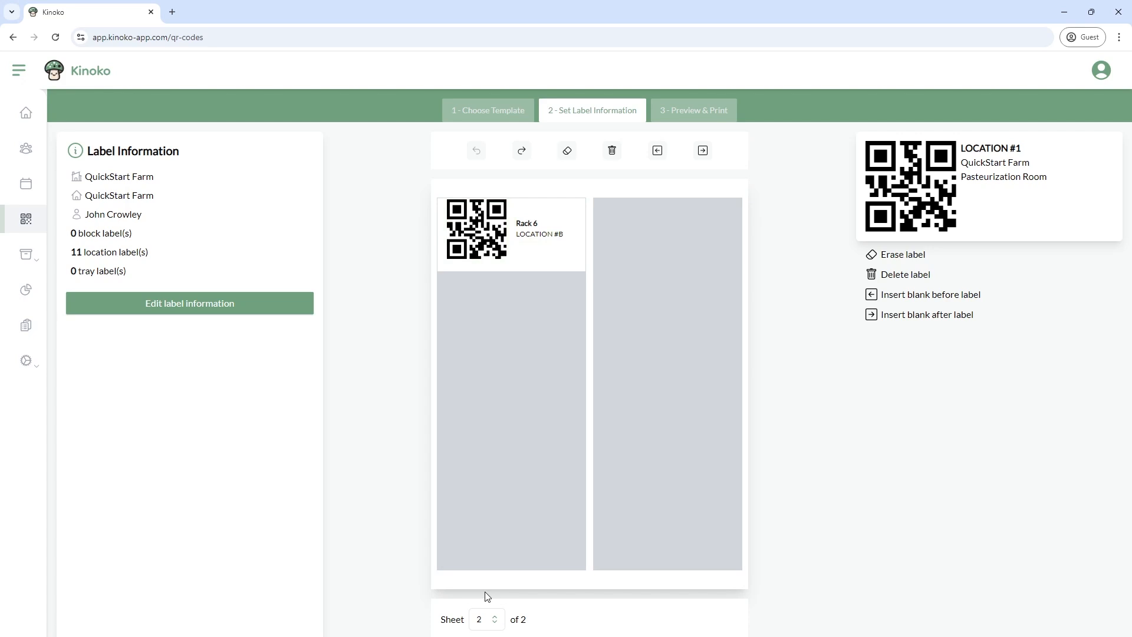
{"action": "left_click", "coordinate": [498, 623]}
{"action": "left_click", "coordinate": [492, 581]}
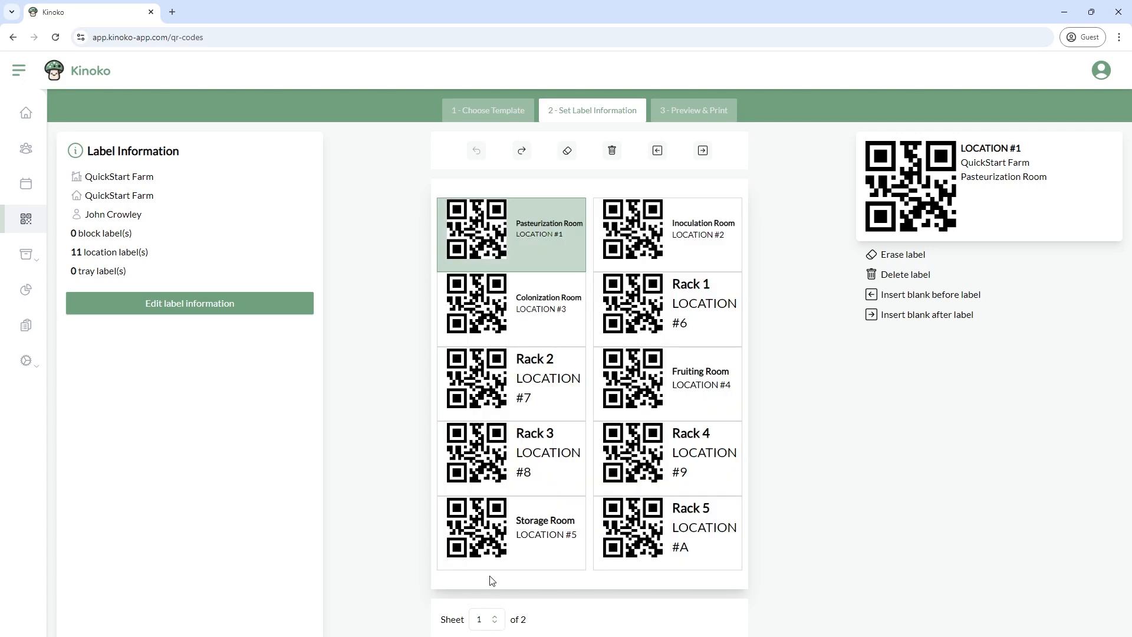
Reopen the label information to review the list of added location labels and close it
{"action": "left_click", "coordinate": [200, 304]}
{"action": "scroll", "coordinate": [467, 271], "scroll_direction": "down", "scroll_amount": 3}
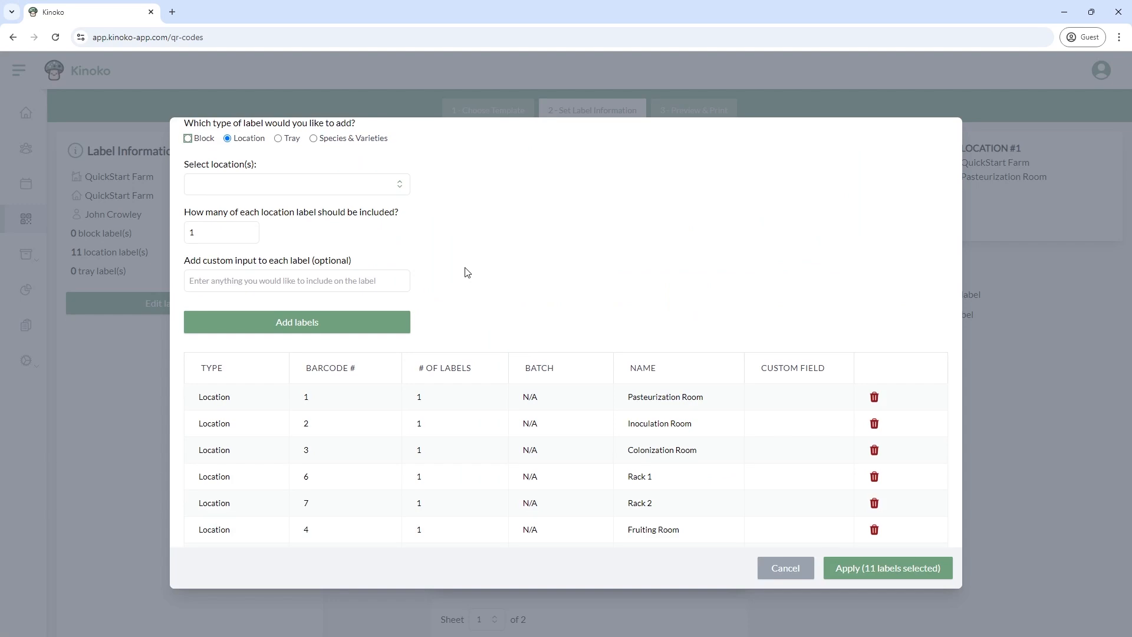
{"action": "scroll", "coordinate": [467, 272], "scroll_direction": "up", "scroll_amount": 3}
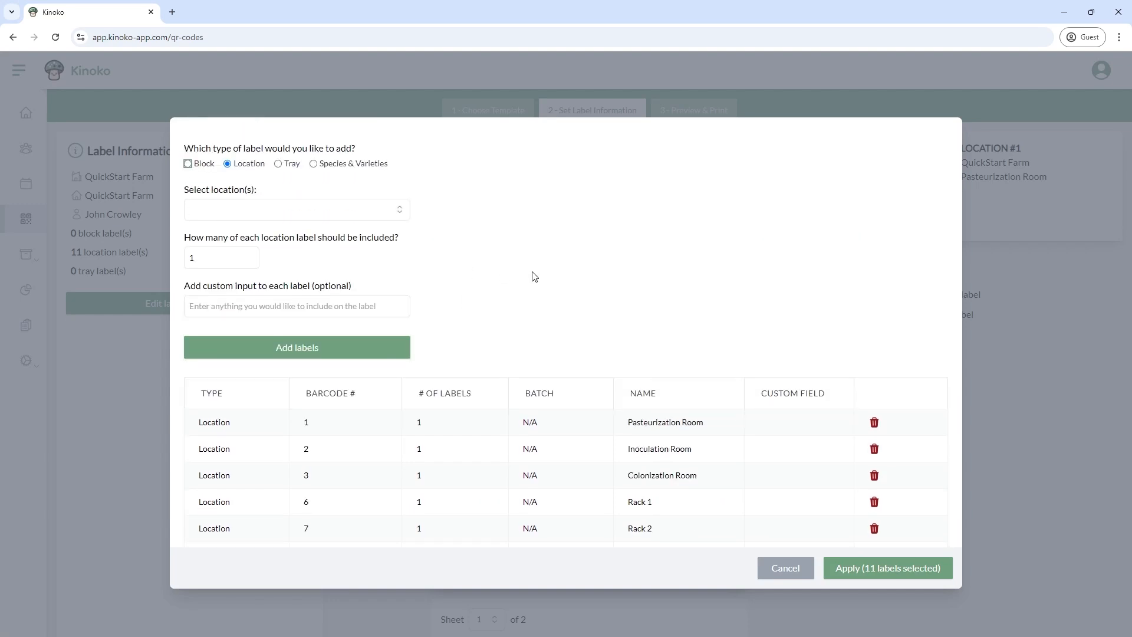
{"action": "left_click", "coordinate": [775, 573]}
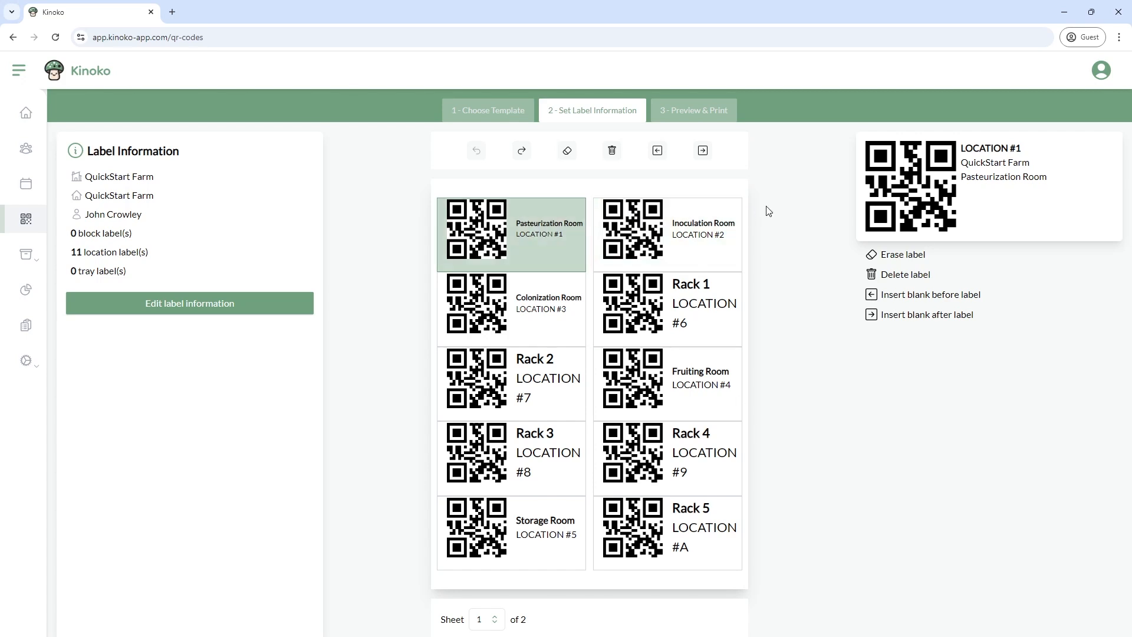
Preview the location label pages and download them as the PDF kinoko-labels (8).pdf to the Downloads folder
{"action": "left_click", "coordinate": [693, 110]}
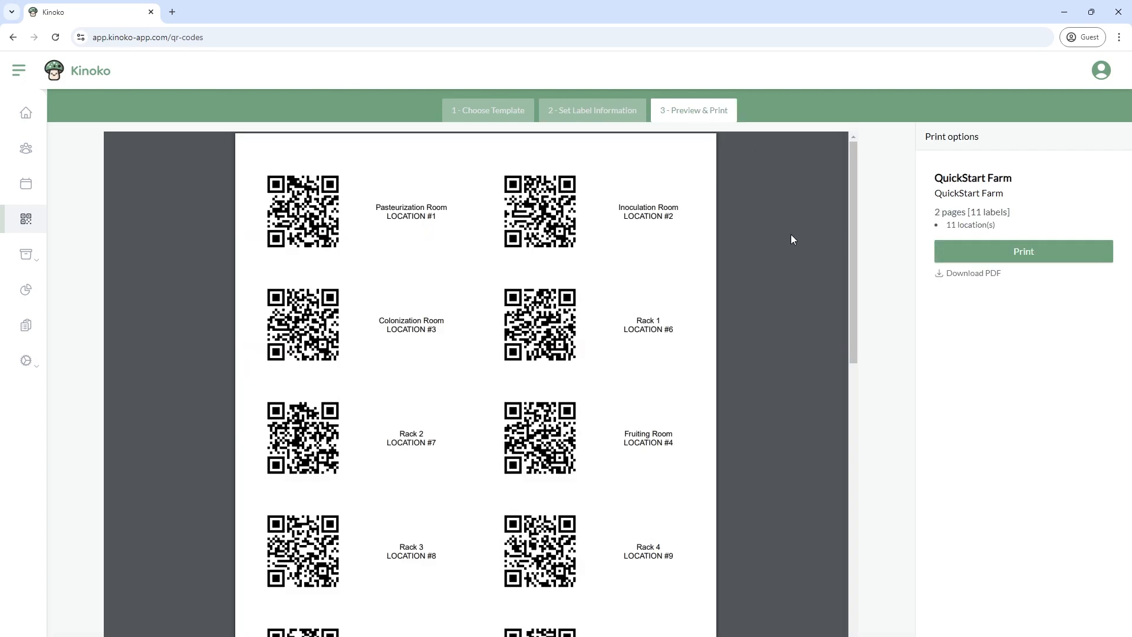
{"action": "scroll", "coordinate": [791, 235], "scroll_direction": "down", "scroll_amount": 12}
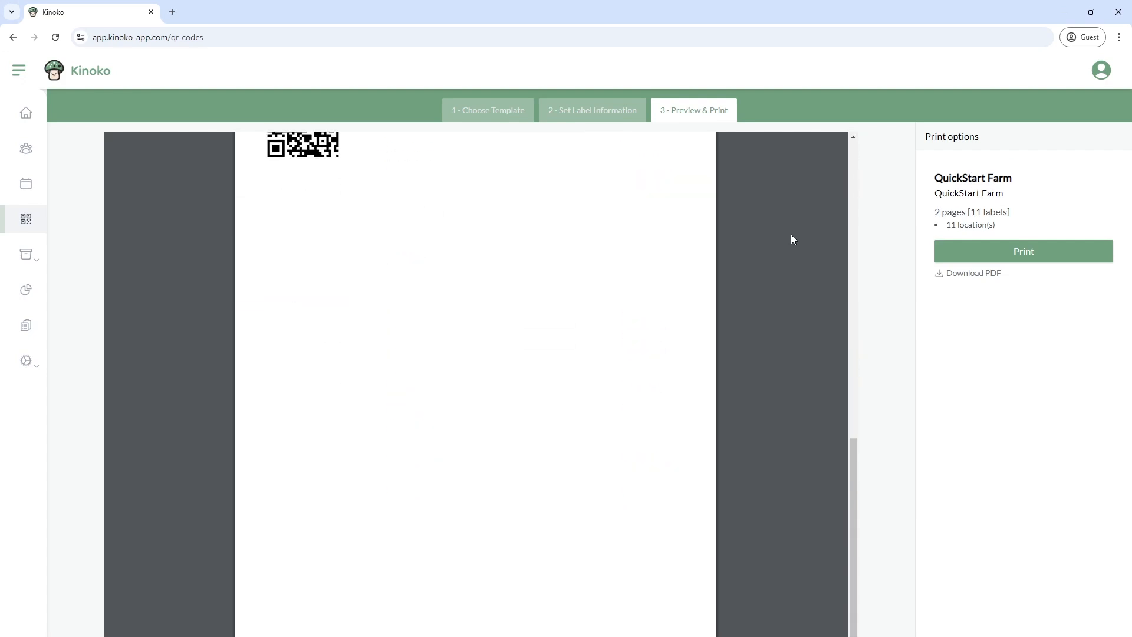
{"action": "scroll", "coordinate": [790, 234], "scroll_direction": "up", "scroll_amount": 12}
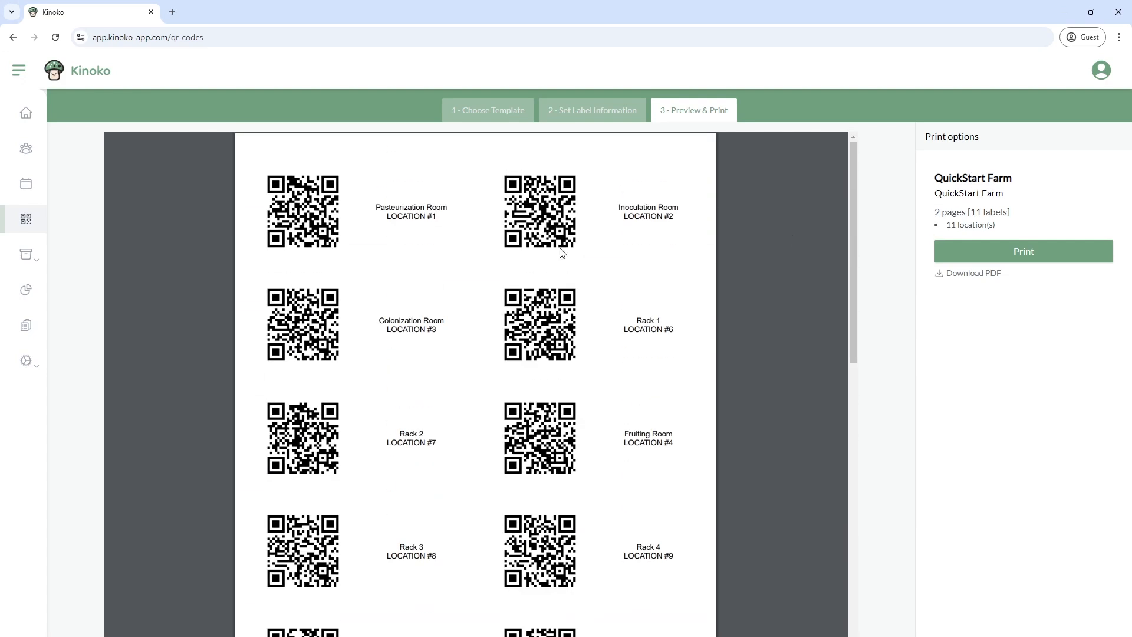
{"action": "scroll", "coordinate": [406, 269], "scroll_direction": "down", "scroll_amount": 1}
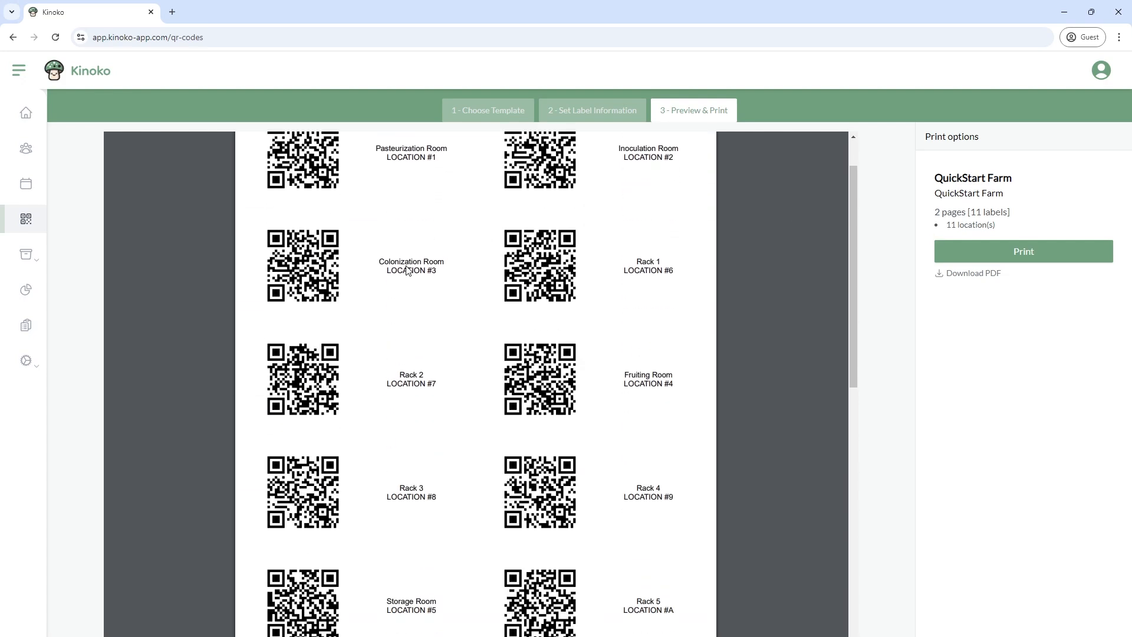
{"action": "scroll", "coordinate": [407, 269], "scroll_direction": "down", "scroll_amount": 6}
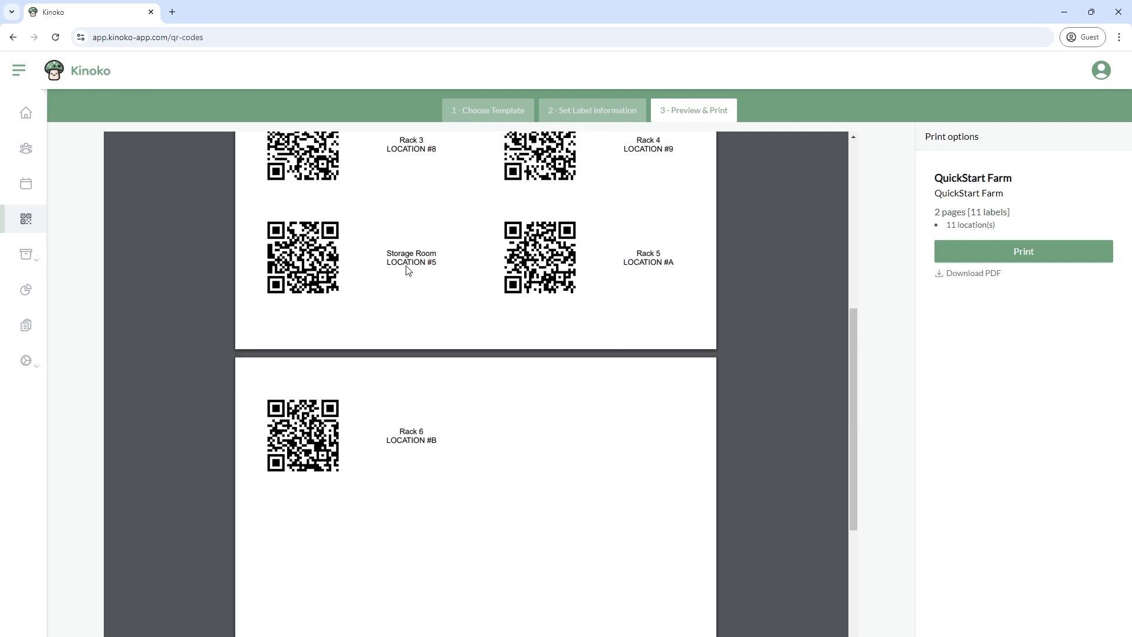
{"action": "scroll", "coordinate": [408, 269], "scroll_direction": "up", "scroll_amount": 7}
{"action": "left_click", "coordinate": [973, 260]}
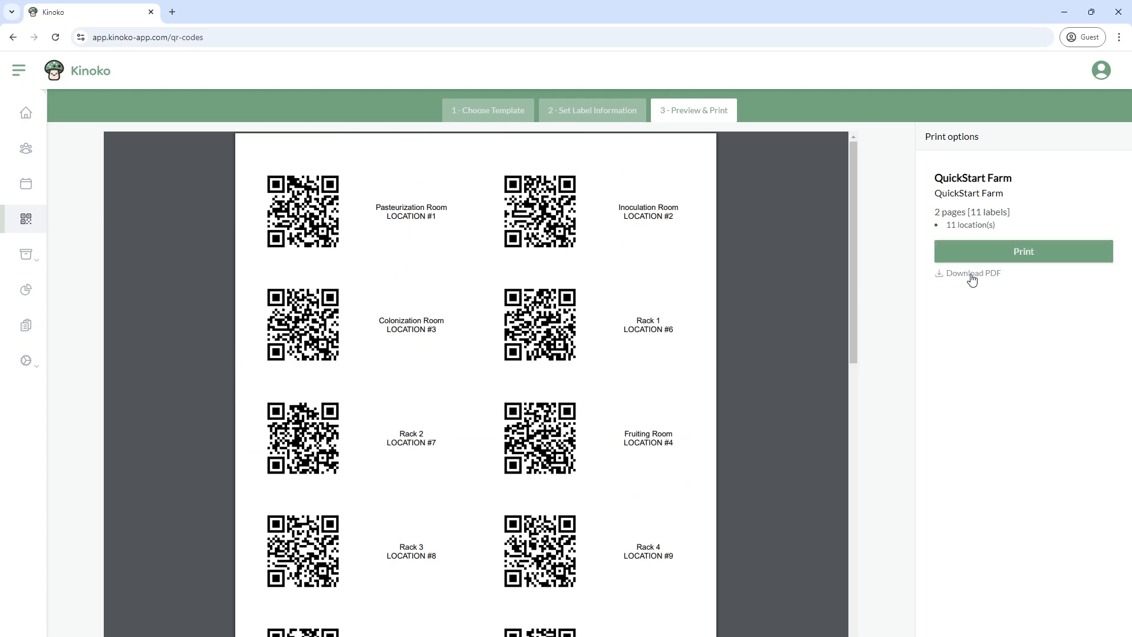
{"action": "left_click", "coordinate": [971, 275]}
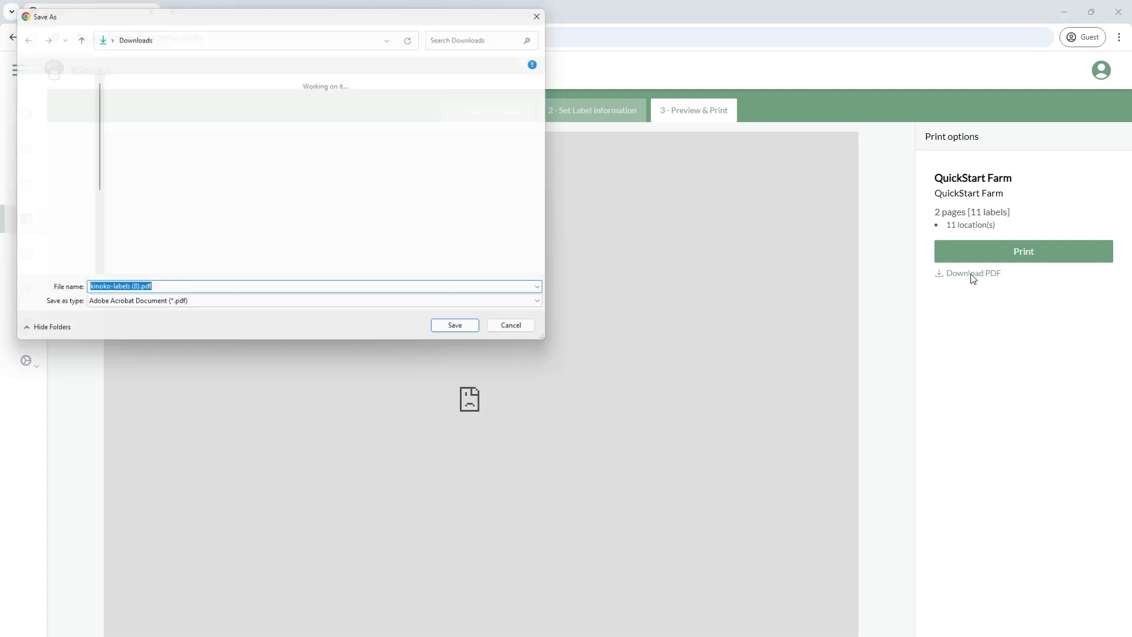
{"action": "left_click", "coordinate": [467, 330]}
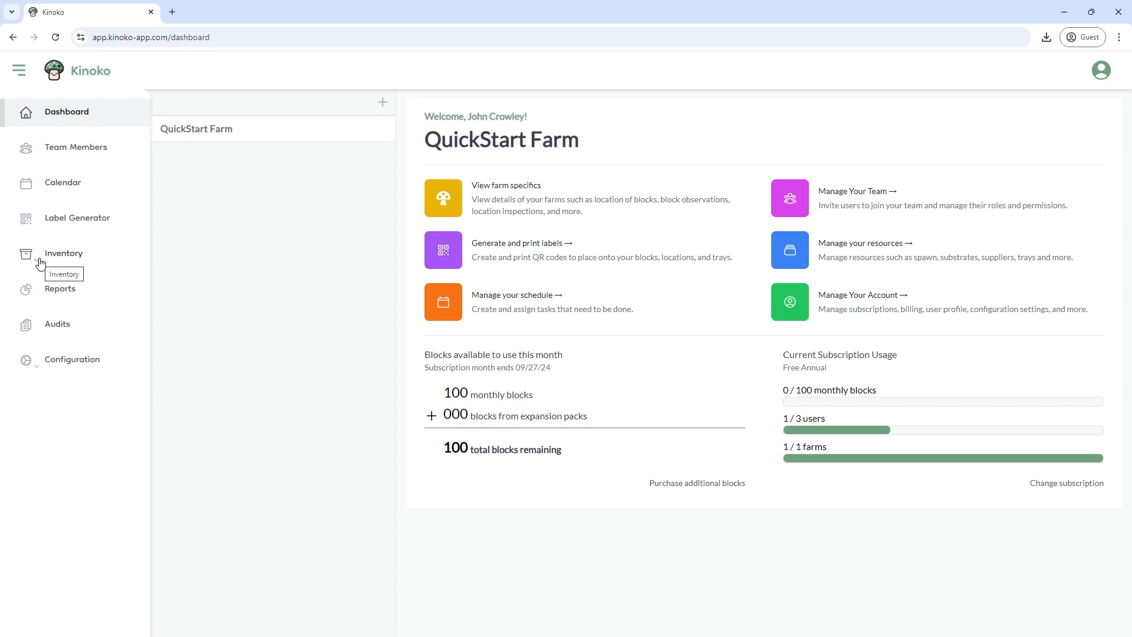
Create a new substrate named Sawdust in the farm's inventory, with no ingredients
{"action": "left_click", "coordinate": [41, 263]}
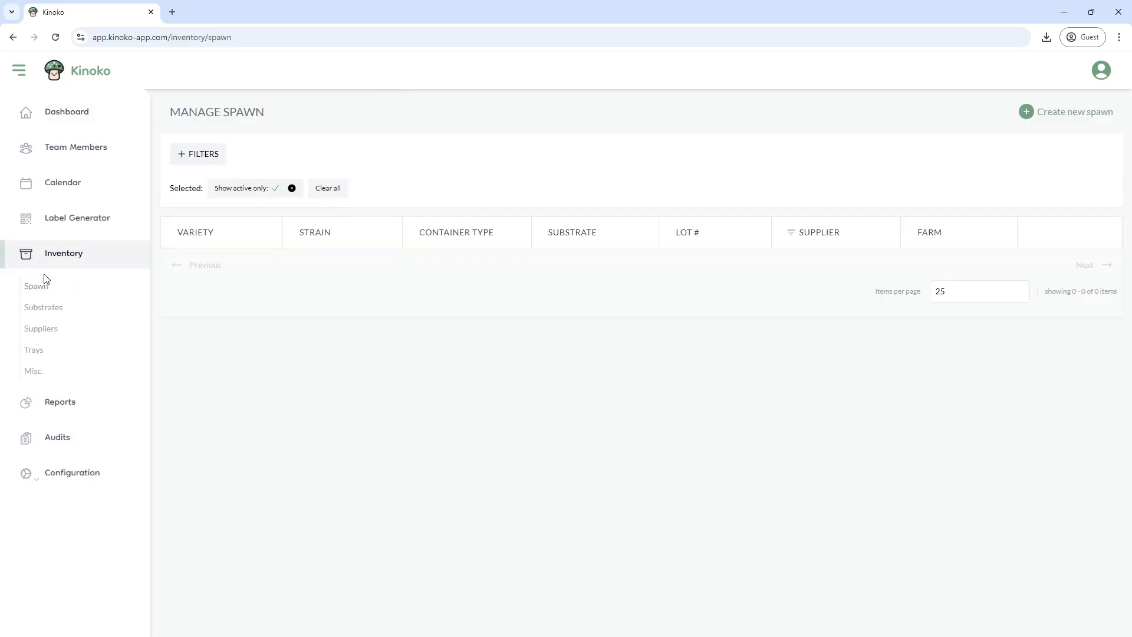
{"action": "left_click", "coordinate": [40, 313]}
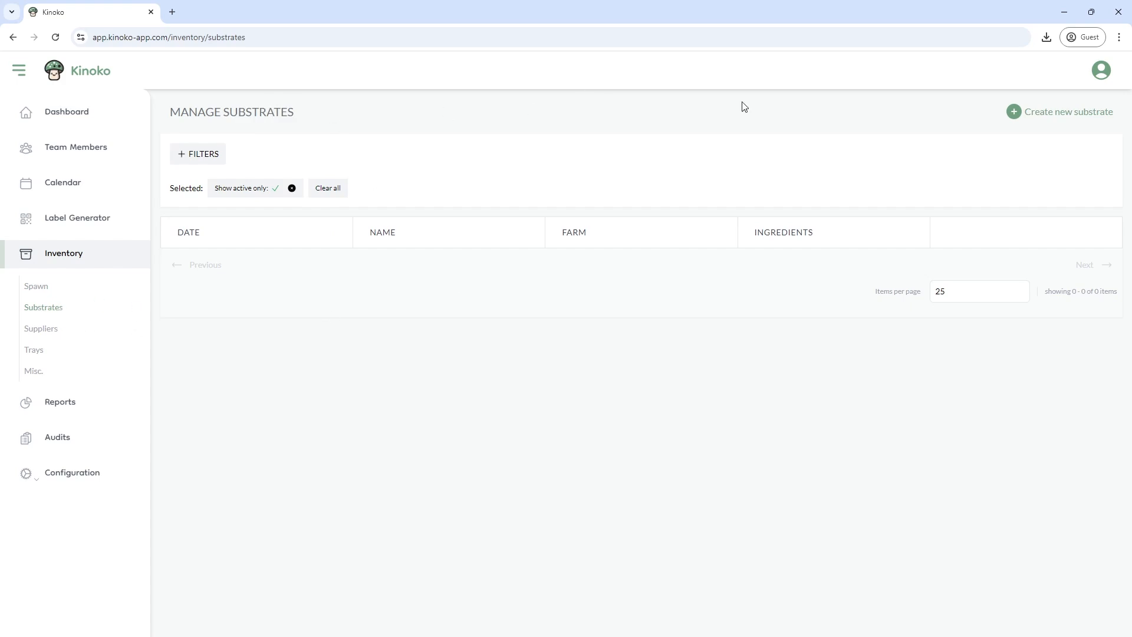
{"action": "left_click", "coordinate": [1047, 119]}
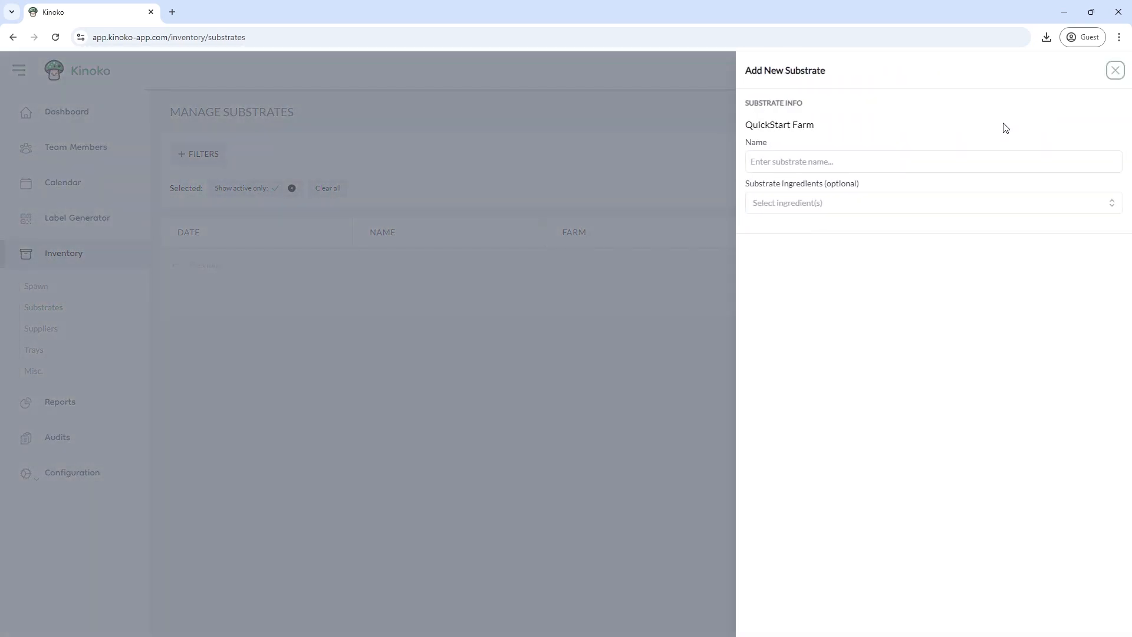
{"action": "left_click", "coordinate": [850, 159]}
{"action": "type", "text": "Sawdust"}
{"action": "key", "text": "Return"}
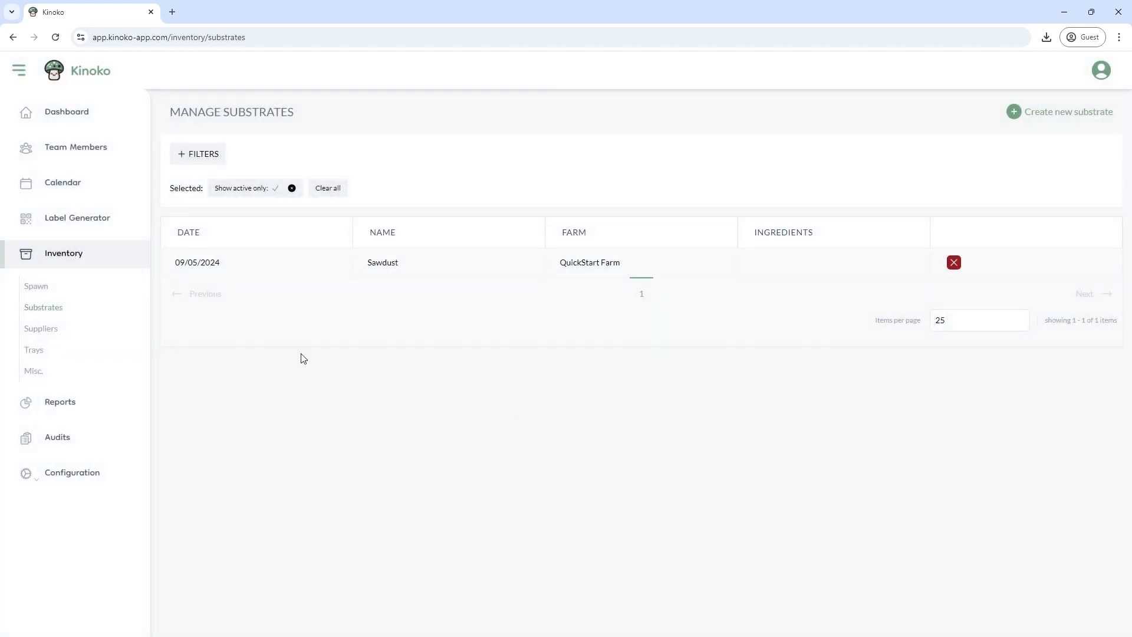
Create a new pasteurization batch in QuickStart Farm with 100 blocks, Sawdust substrate and a default bag weight of 10 pounds
{"action": "left_click", "coordinate": [75, 114]}
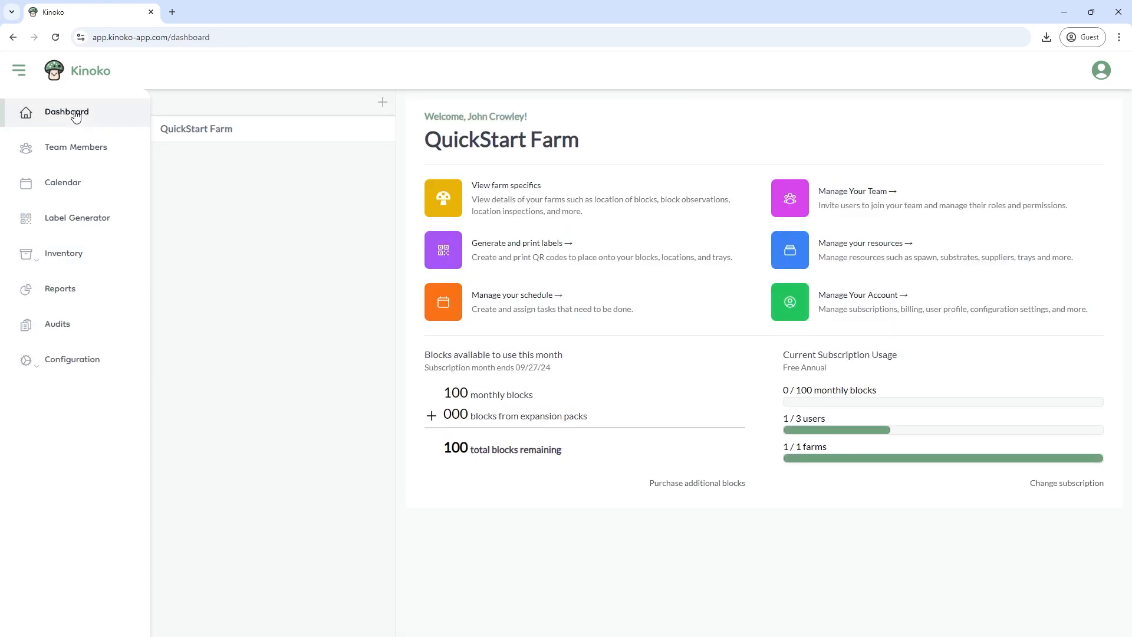
{"action": "left_click", "coordinate": [191, 137]}
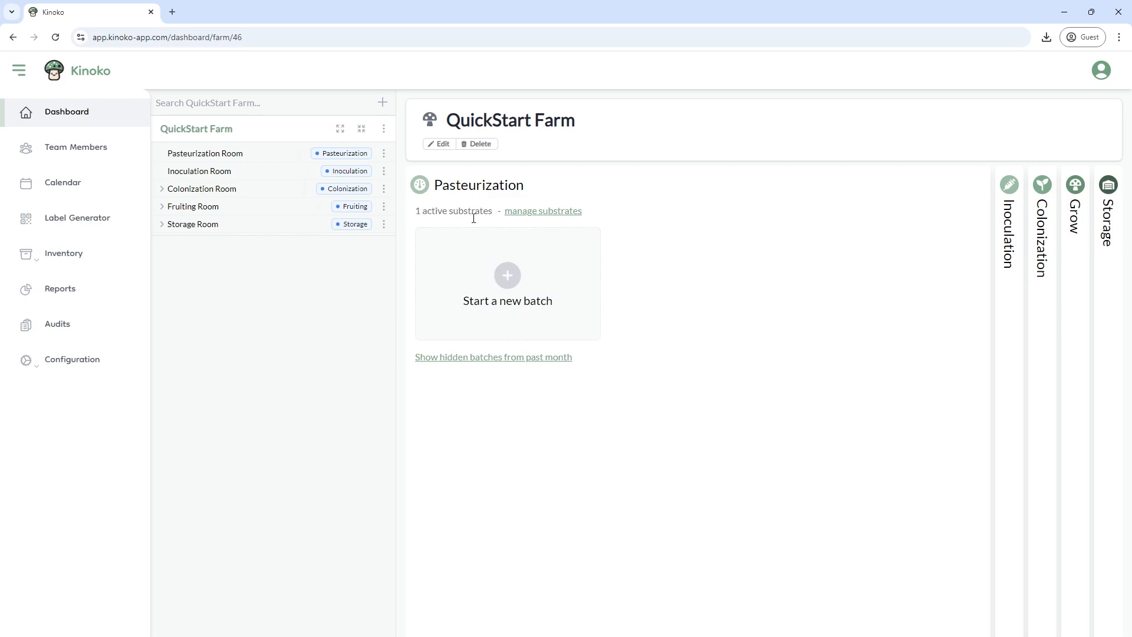
{"action": "left_click", "coordinate": [507, 279]}
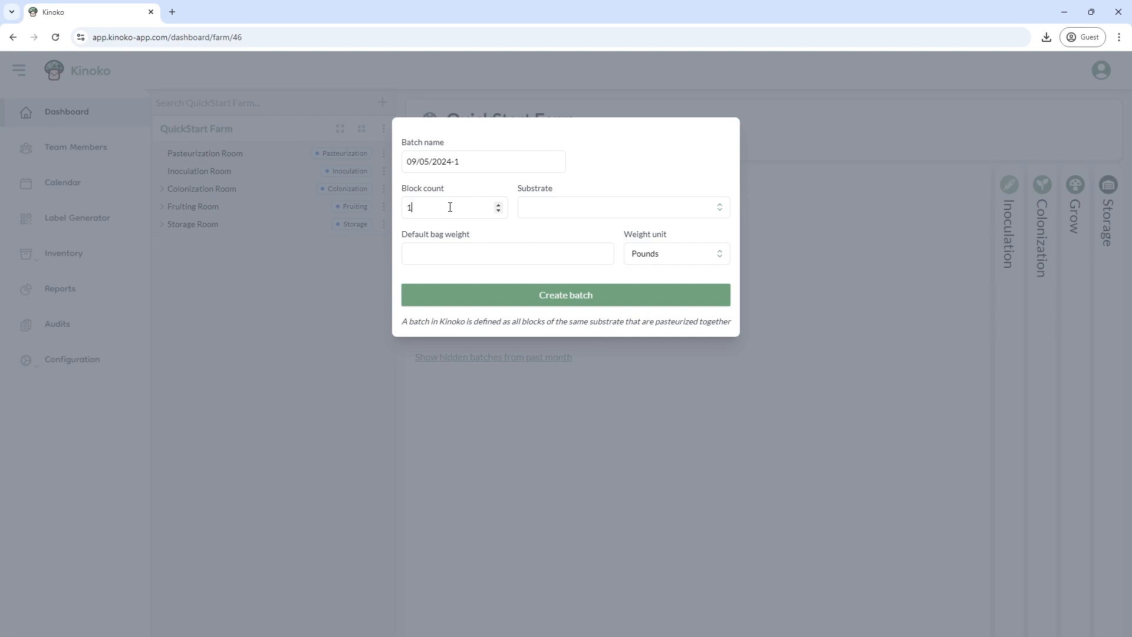
{"action": "left_click", "coordinate": [684, 211]}
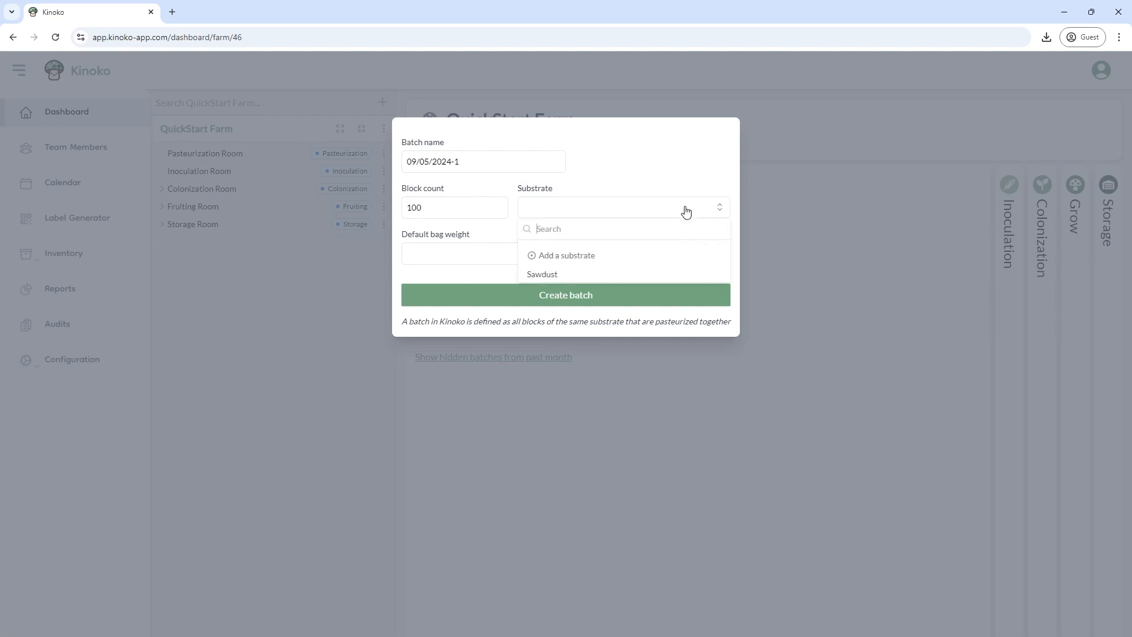
{"action": "left_click", "coordinate": [551, 275]}
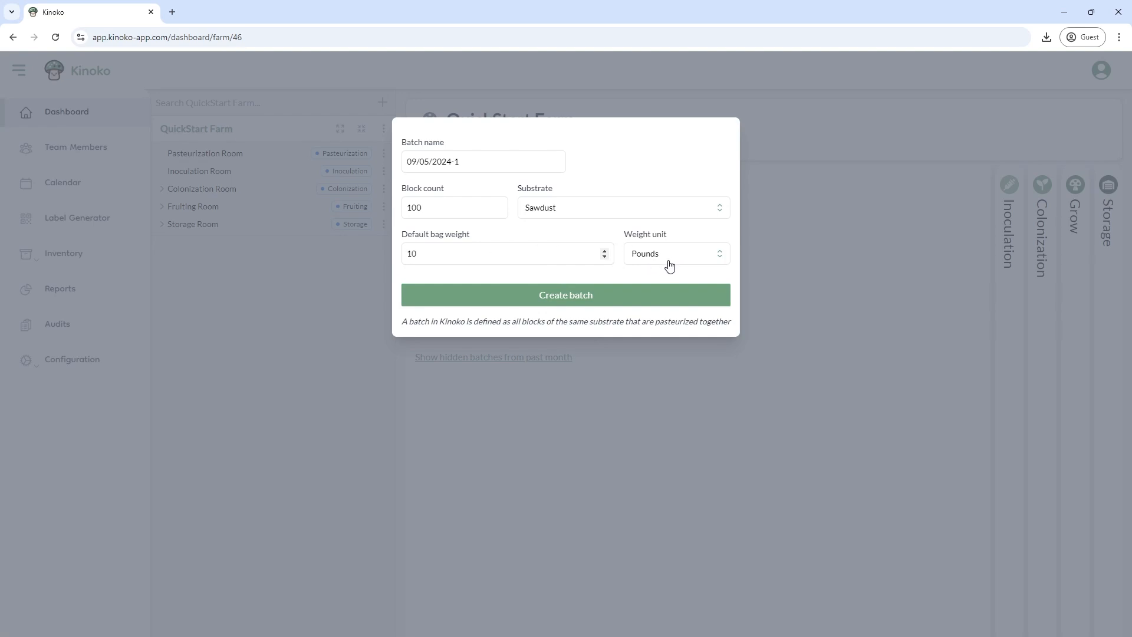
{"action": "left_click", "coordinate": [565, 298]}
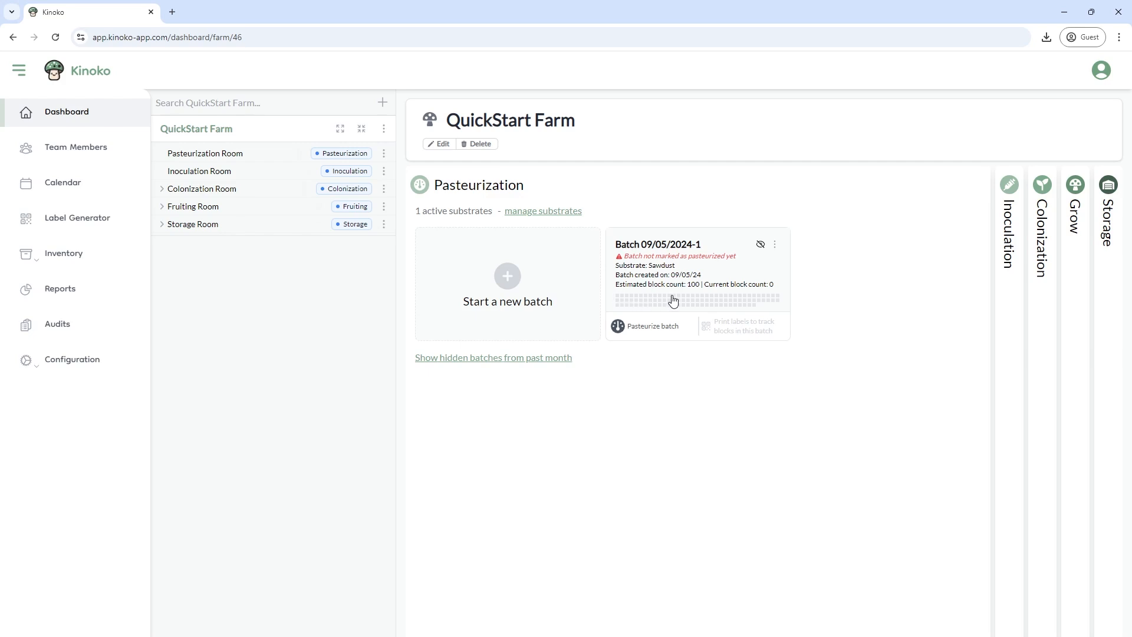
Mark batch 09/05/2024-1 as pasteurized in the Pasteurization Room, and reopen its pasteurization information for review
{"action": "left_click", "coordinate": [652, 327]}
{"action": "left_click", "coordinate": [651, 329]}
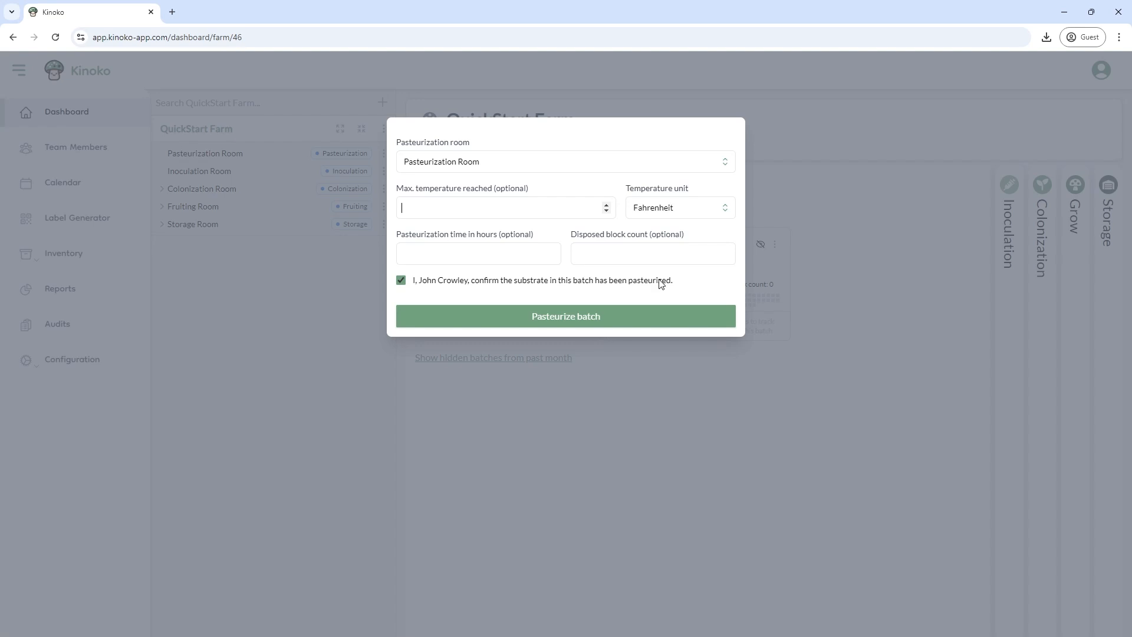
{"action": "left_click", "coordinate": [576, 318]}
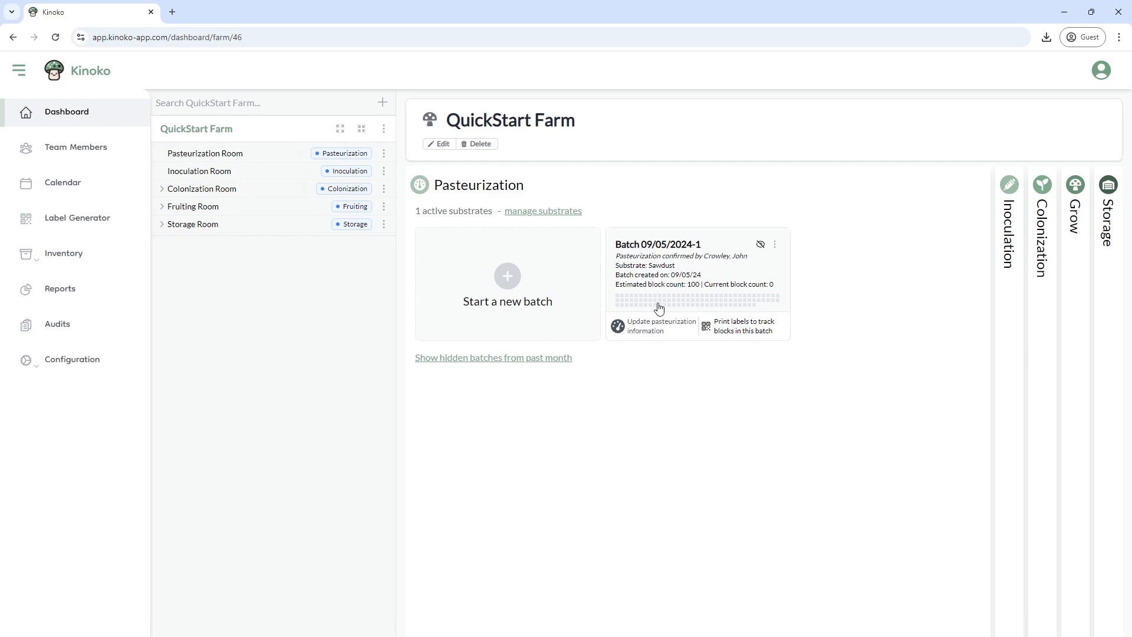
{"action": "left_click", "coordinate": [658, 328]}
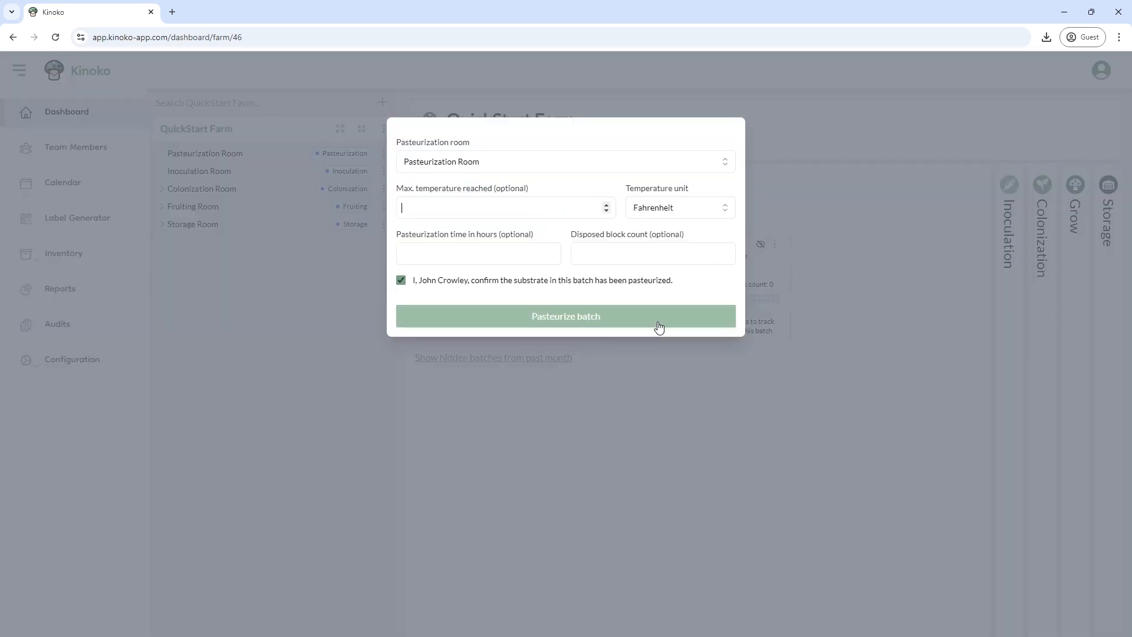
{"action": "left_click", "coordinate": [813, 219]}
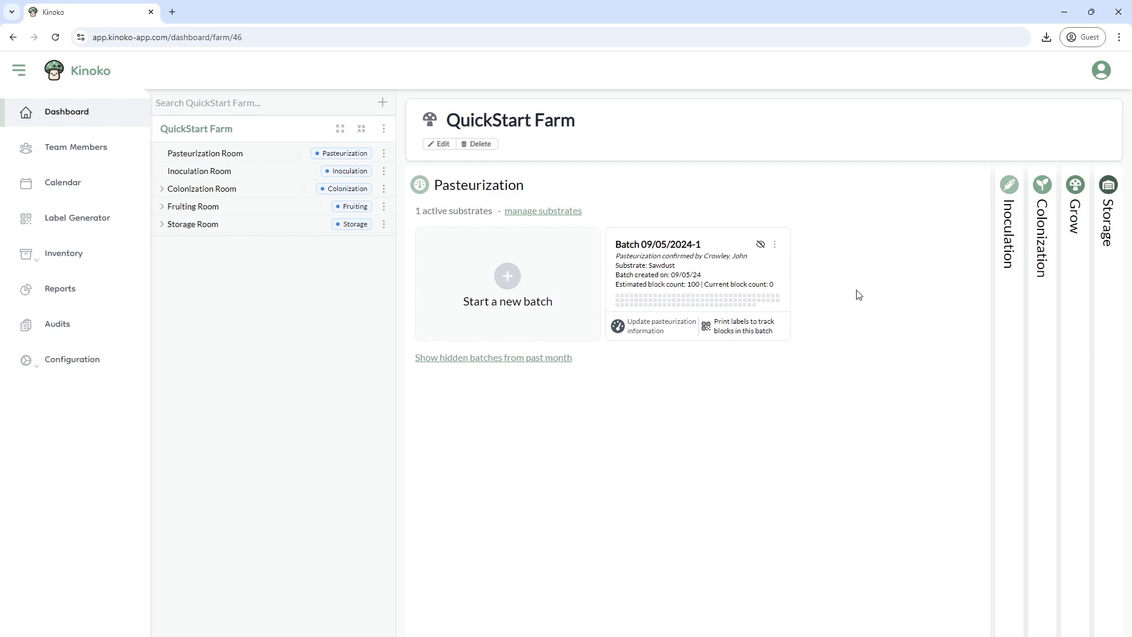
Hide batch 09/05/2024-1 from the Pasteurization section and display the hidden batches from the past month
{"action": "left_click", "coordinate": [760, 245]}
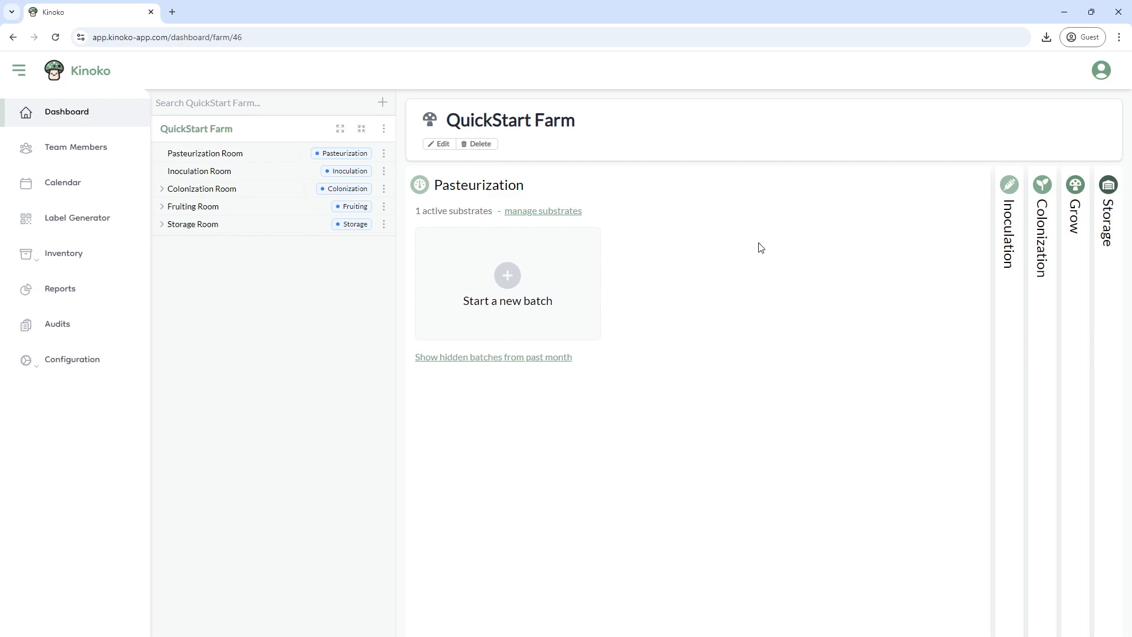
{"action": "left_click", "coordinate": [506, 360]}
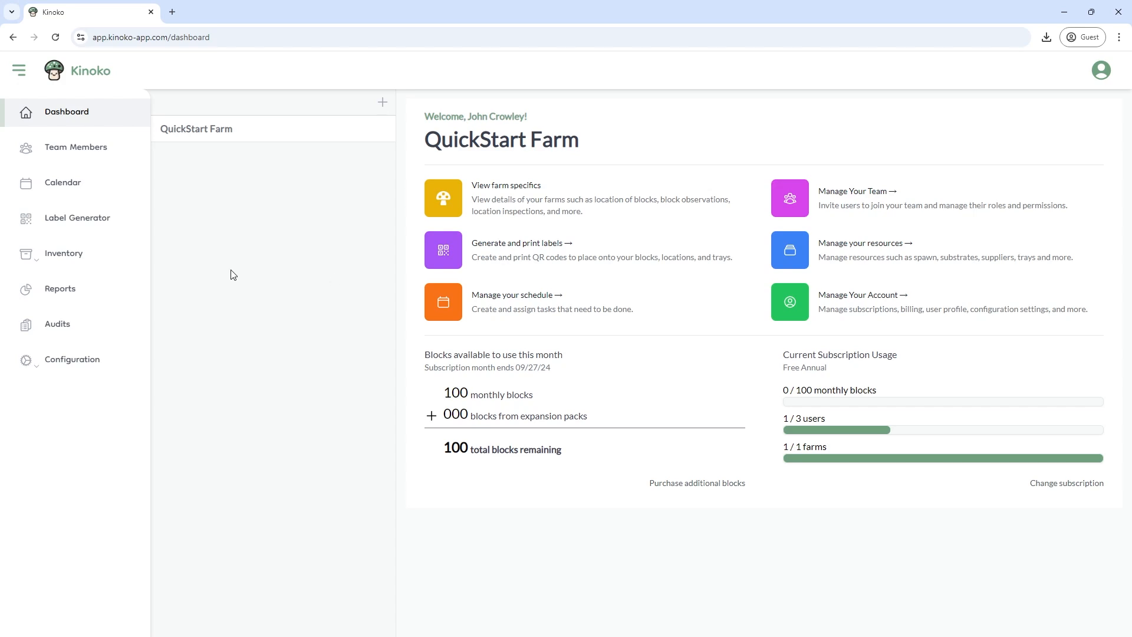
Start a new spawn entry in the farm's inventory and choose Button Mushroom as its variety
{"action": "left_click", "coordinate": [39, 262]}
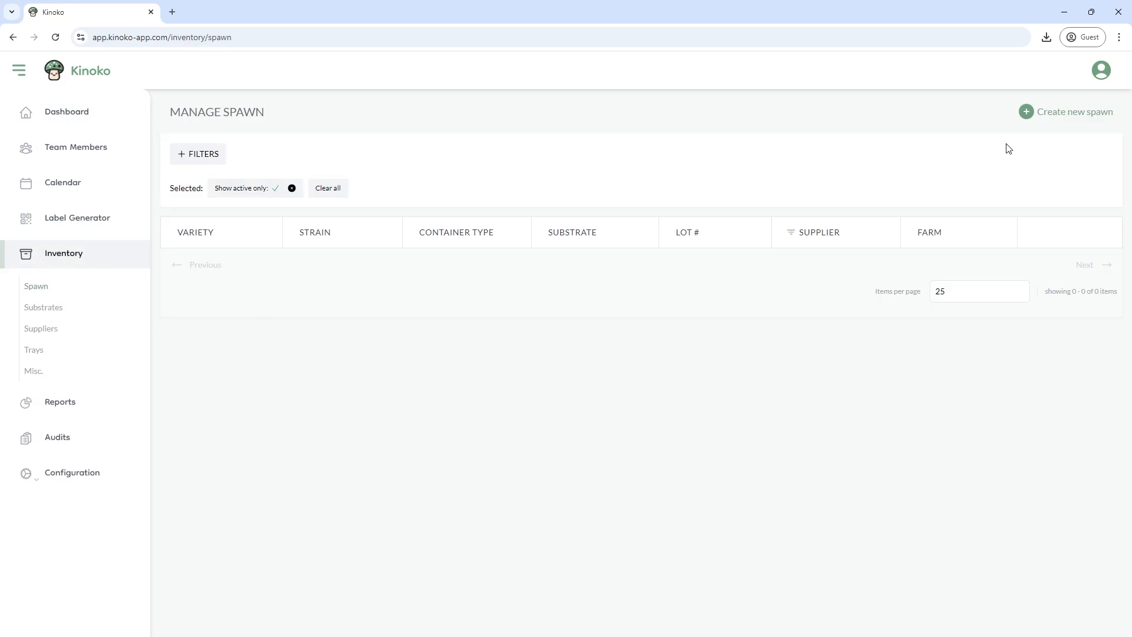
{"action": "left_click", "coordinate": [1054, 118]}
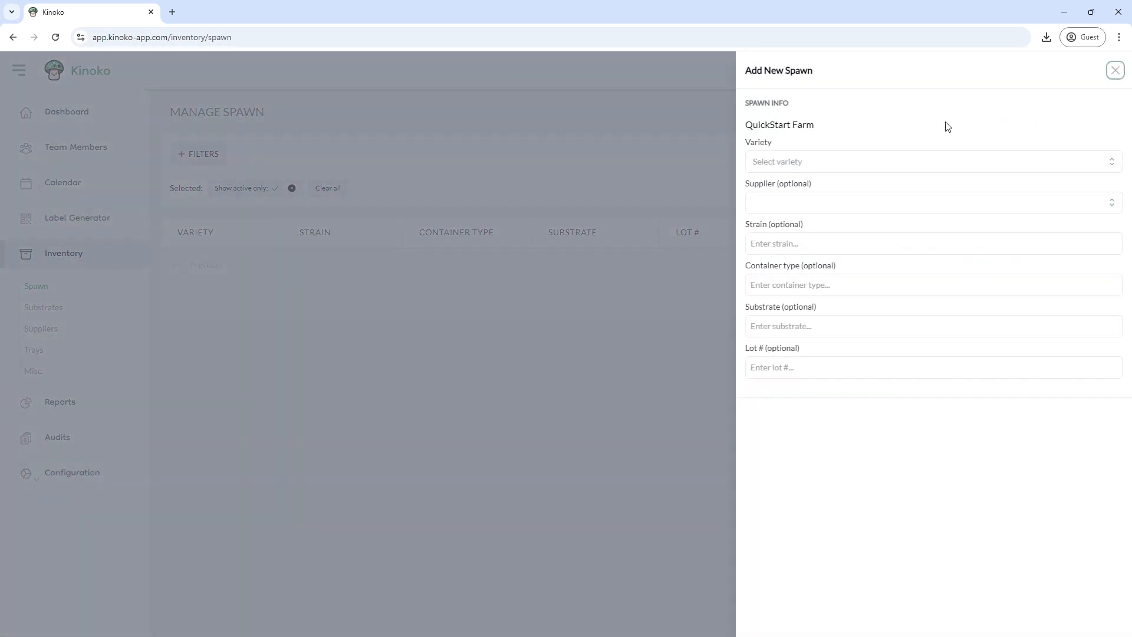
{"action": "left_click", "coordinate": [803, 168]}
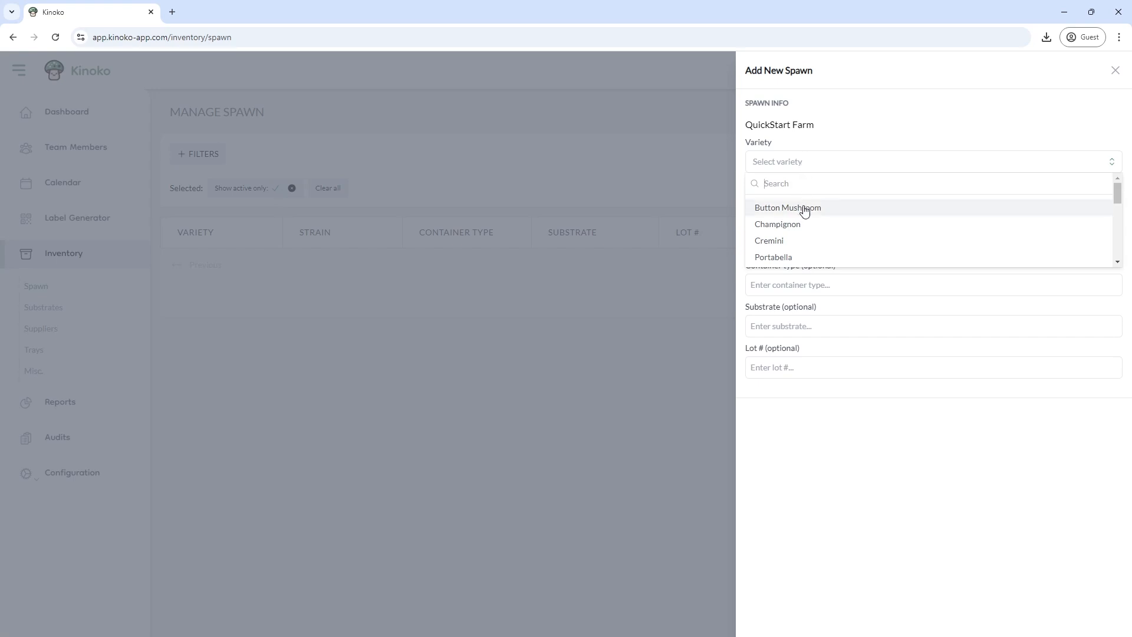
{"action": "scroll", "coordinate": [803, 226], "scroll_direction": "down", "scroll_amount": 3}
{"action": "scroll", "coordinate": [803, 225], "scroll_direction": "down", "scroll_amount": 5}
{"action": "scroll", "coordinate": [803, 226], "scroll_direction": "up", "scroll_amount": 8}
{"action": "left_click", "coordinate": [782, 211]}
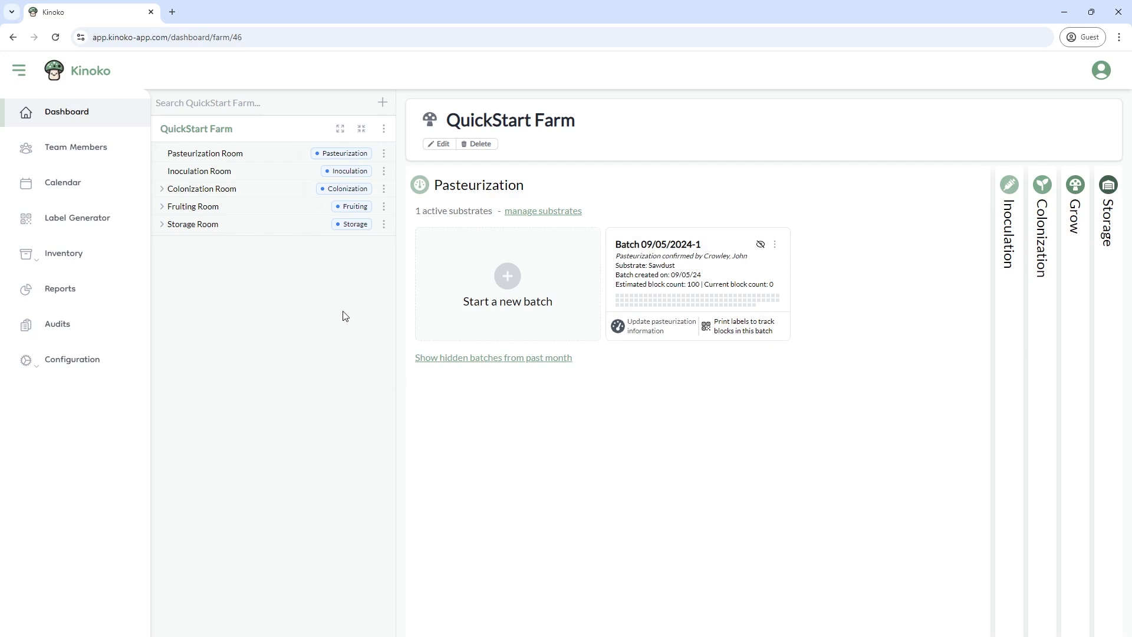
Choose label template 15513 with 10 labels per sheet in the label generator
{"action": "left_click", "coordinate": [75, 221]}
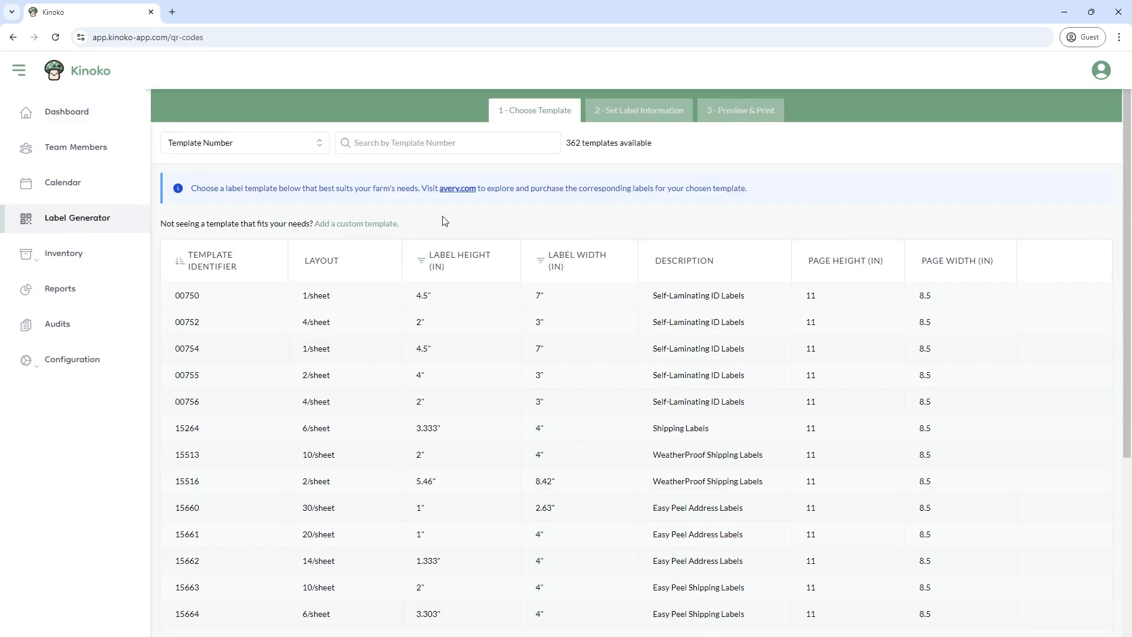
{"action": "left_click_drag", "start_coordinate": [465, 224], "coordinate": [513, 442]}
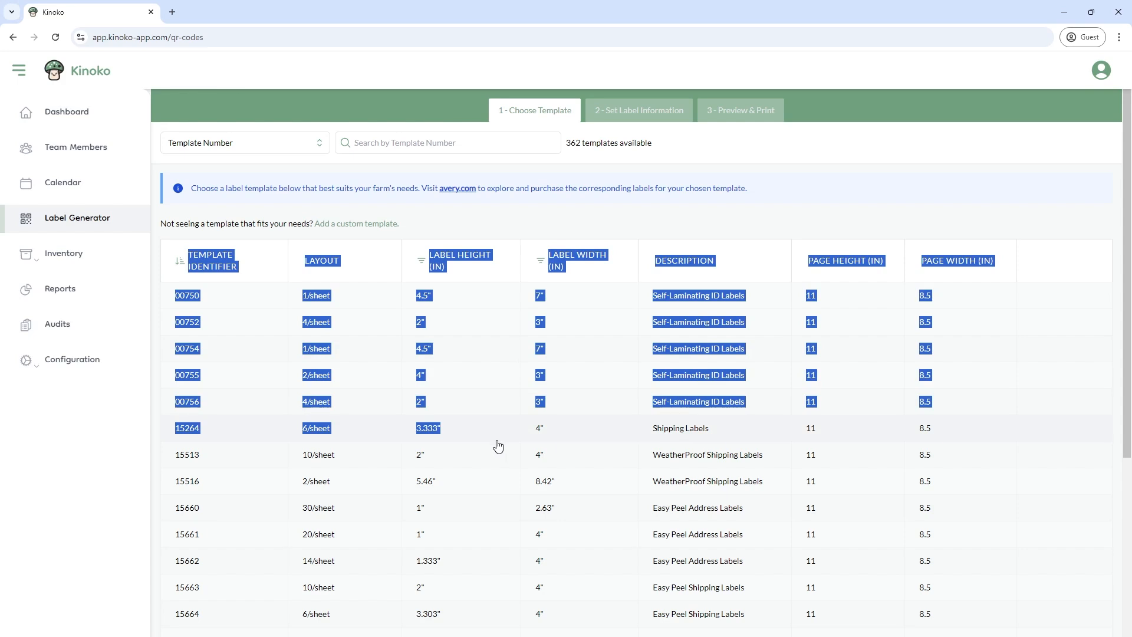
{"action": "left_click", "coordinate": [320, 457]}
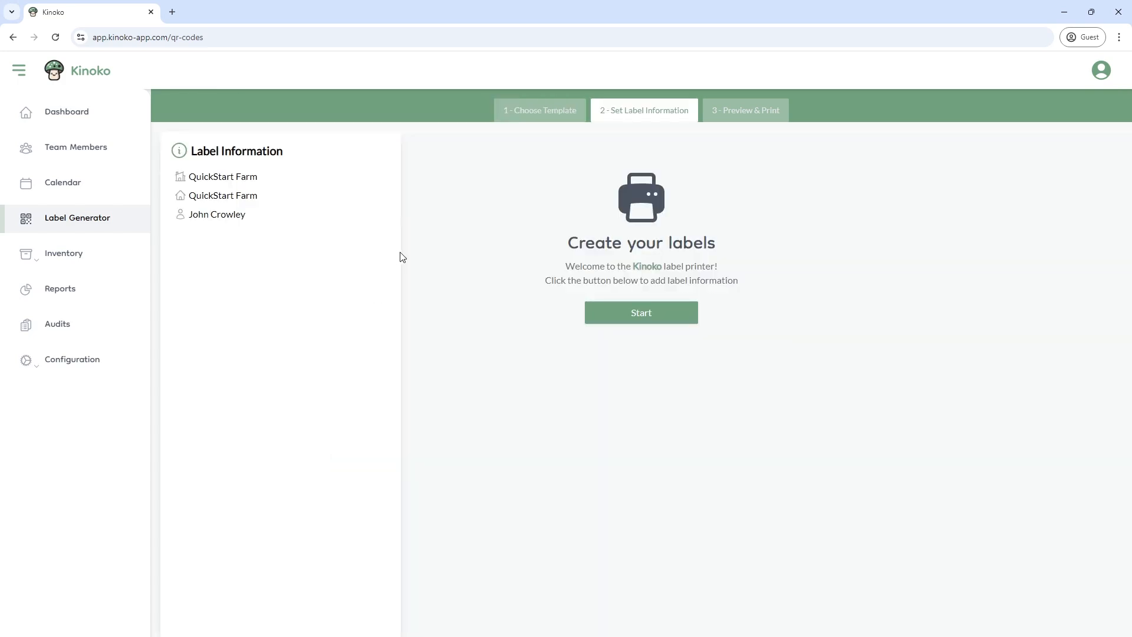
Add 100 new block labels for batch 09/05/2024-1, without duplicates or custom input
{"action": "left_click", "coordinate": [626, 317]}
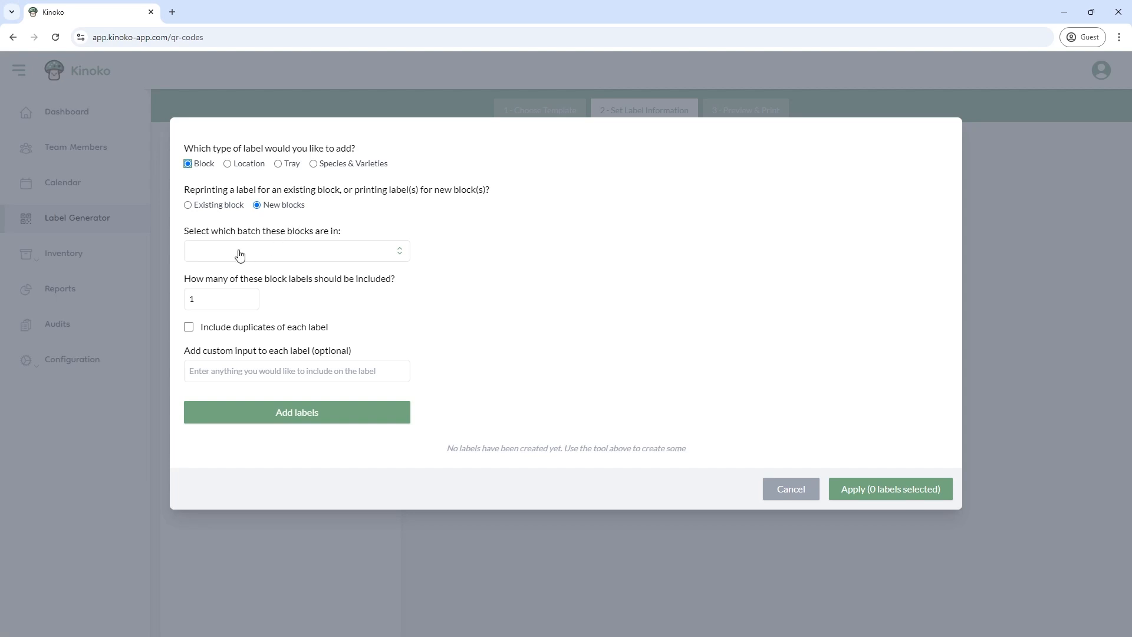
{"action": "left_click", "coordinate": [374, 258]}
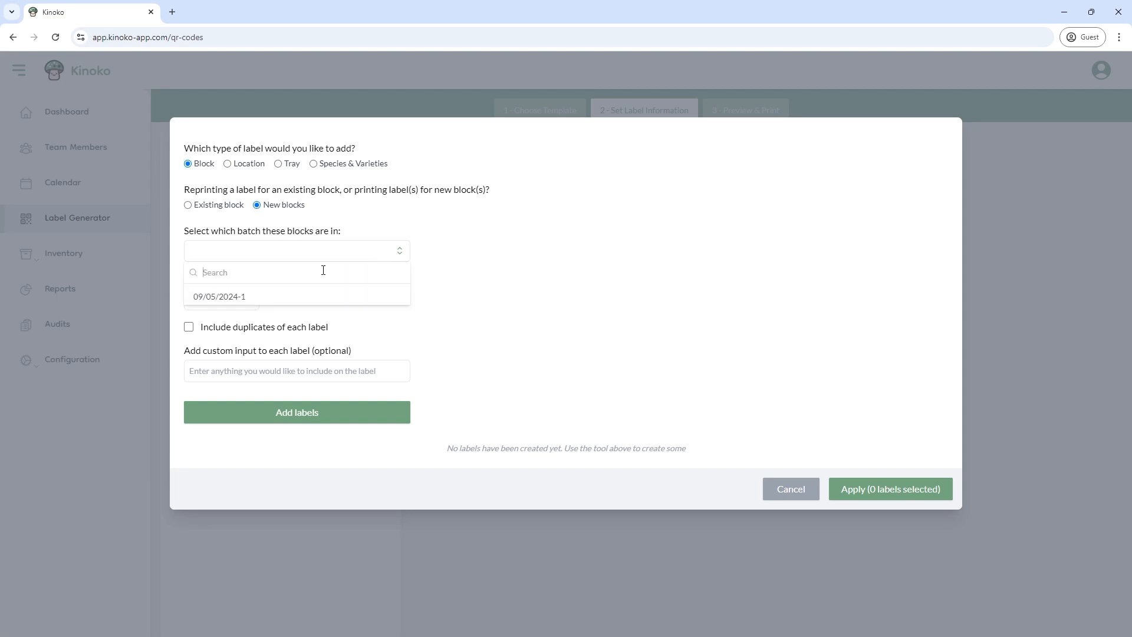
{"action": "left_click", "coordinate": [246, 297]}
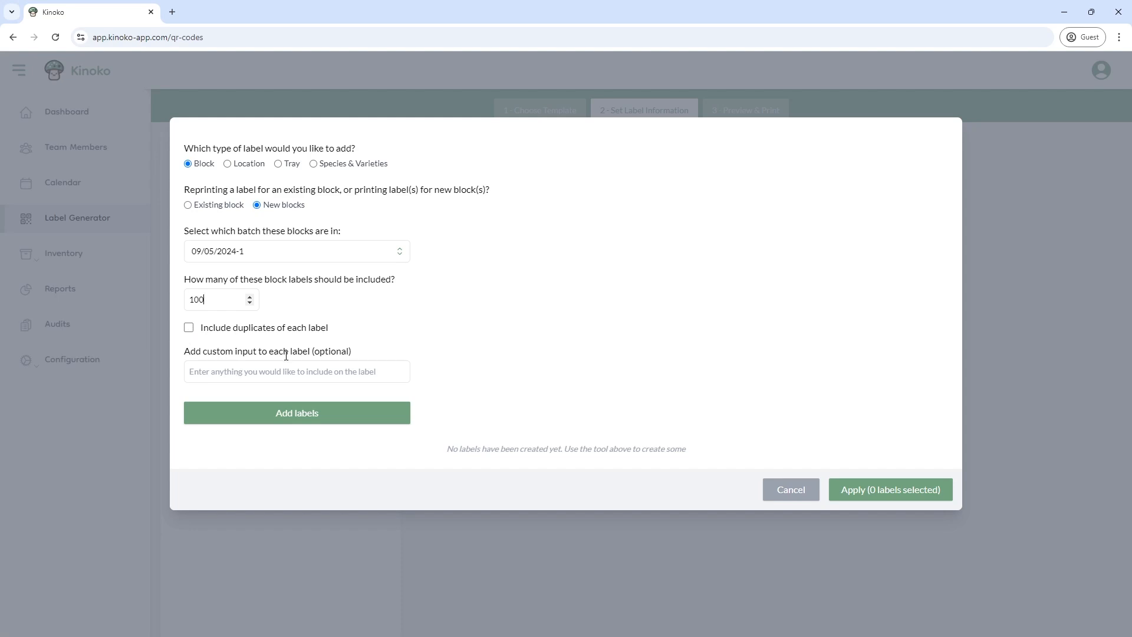
{"action": "left_click", "coordinate": [291, 421]}
Review the first and last pages of the added block label list and apply the 100 labels
{"action": "scroll", "coordinate": [576, 411], "scroll_direction": "down", "scroll_amount": 2}
{"action": "scroll", "coordinate": [575, 412], "scroll_direction": "down", "scroll_amount": 2}
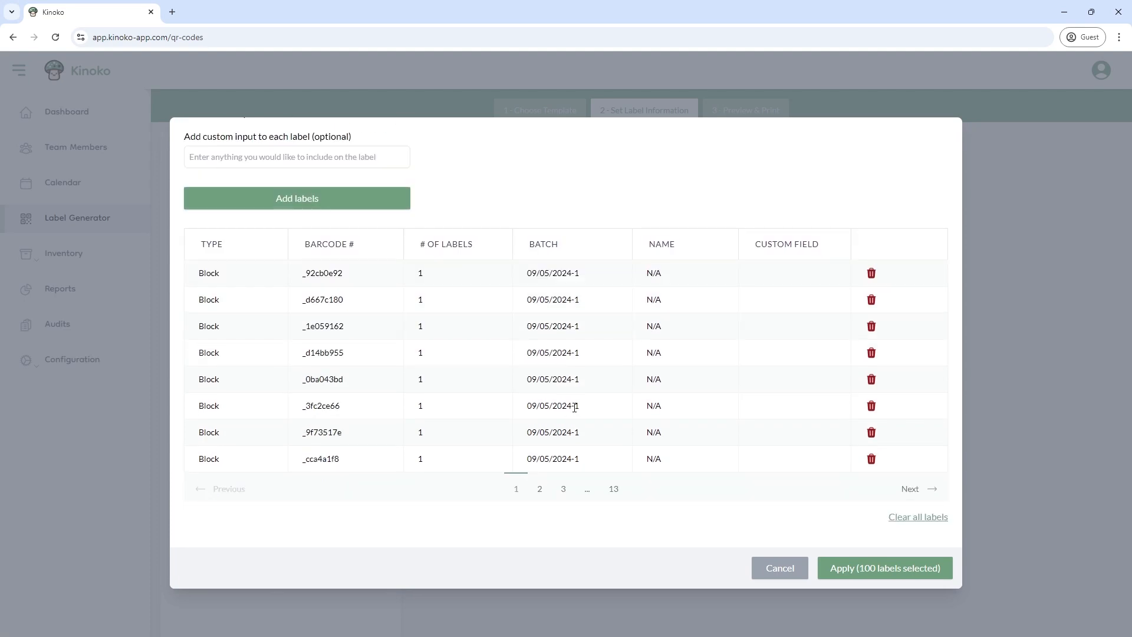
{"action": "left_click", "coordinate": [613, 489]}
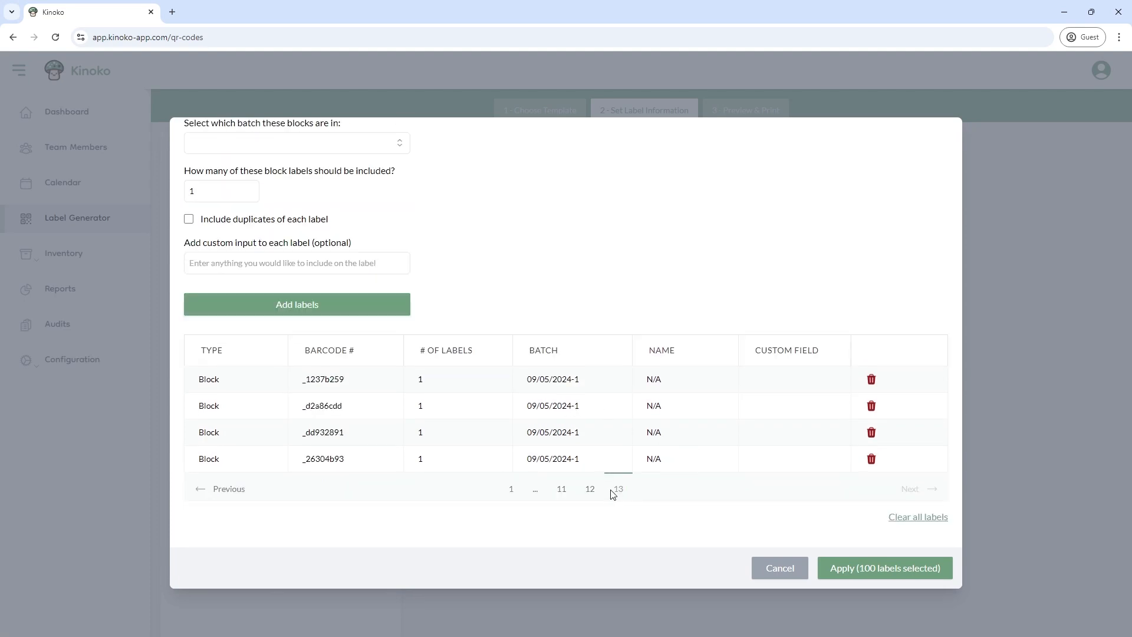
{"action": "left_click", "coordinate": [512, 489]}
{"action": "scroll", "coordinate": [512, 277], "scroll_direction": "down", "scroll_amount": 2}
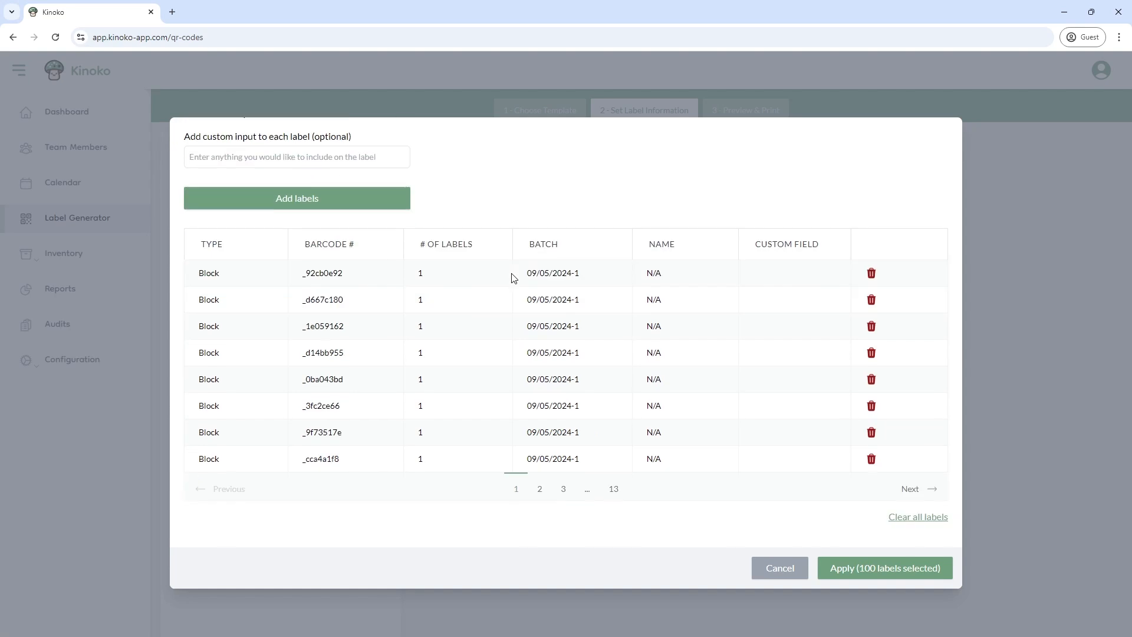
{"action": "left_click", "coordinate": [870, 567]}
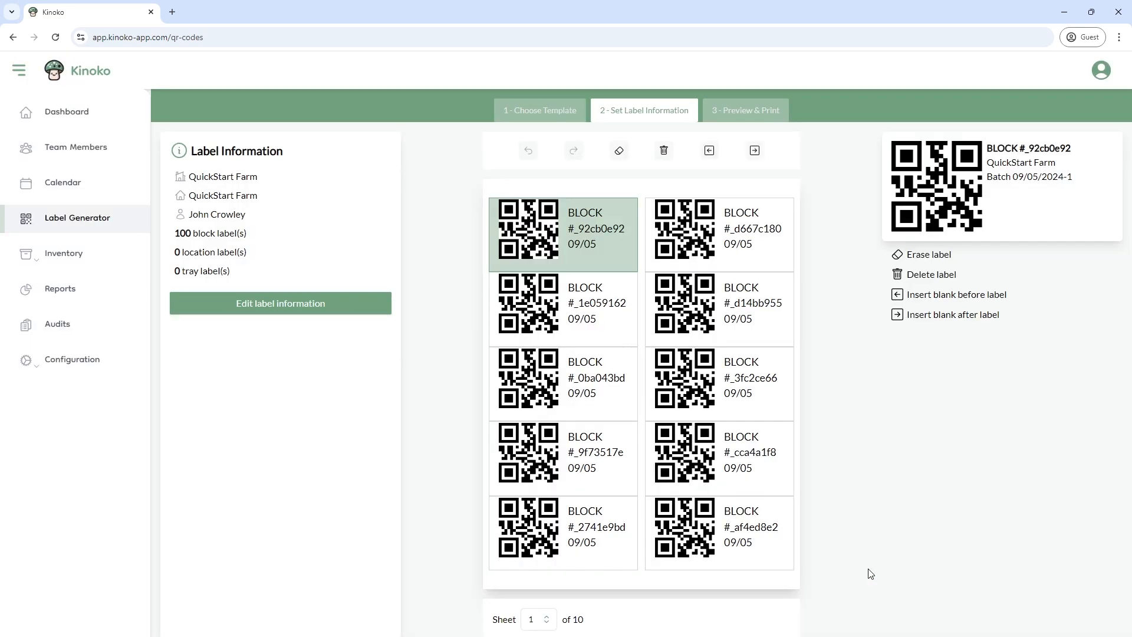
Preview the block label sheets and save them as kinoko-labels (11).pdf in the Downloads folder
{"action": "left_click", "coordinate": [756, 113]}
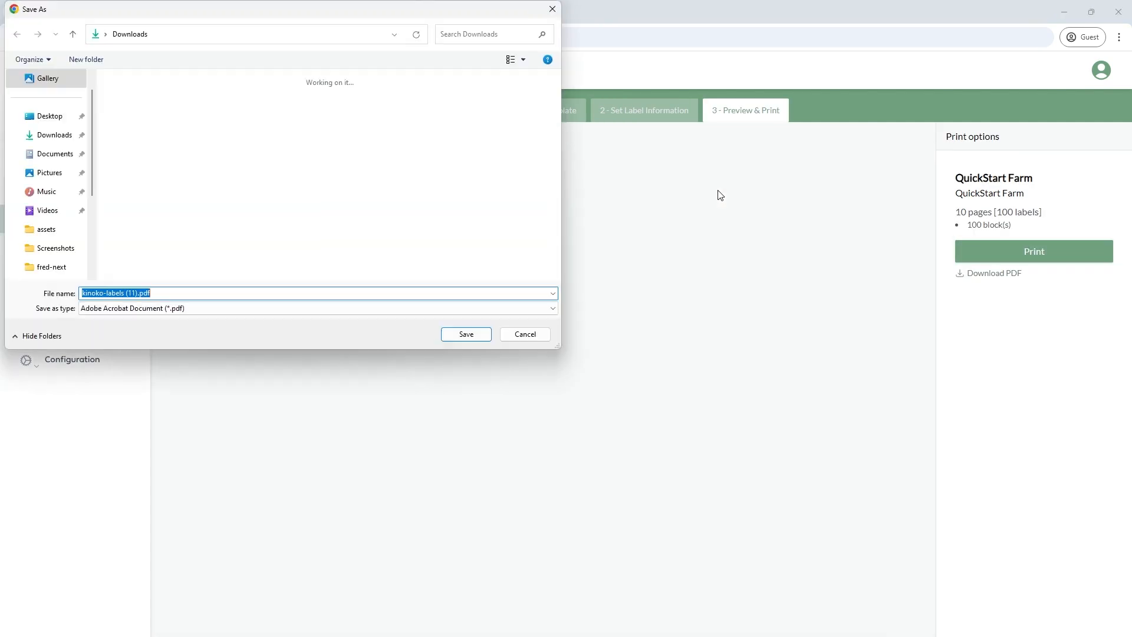
{"action": "left_click", "coordinate": [465, 334]}
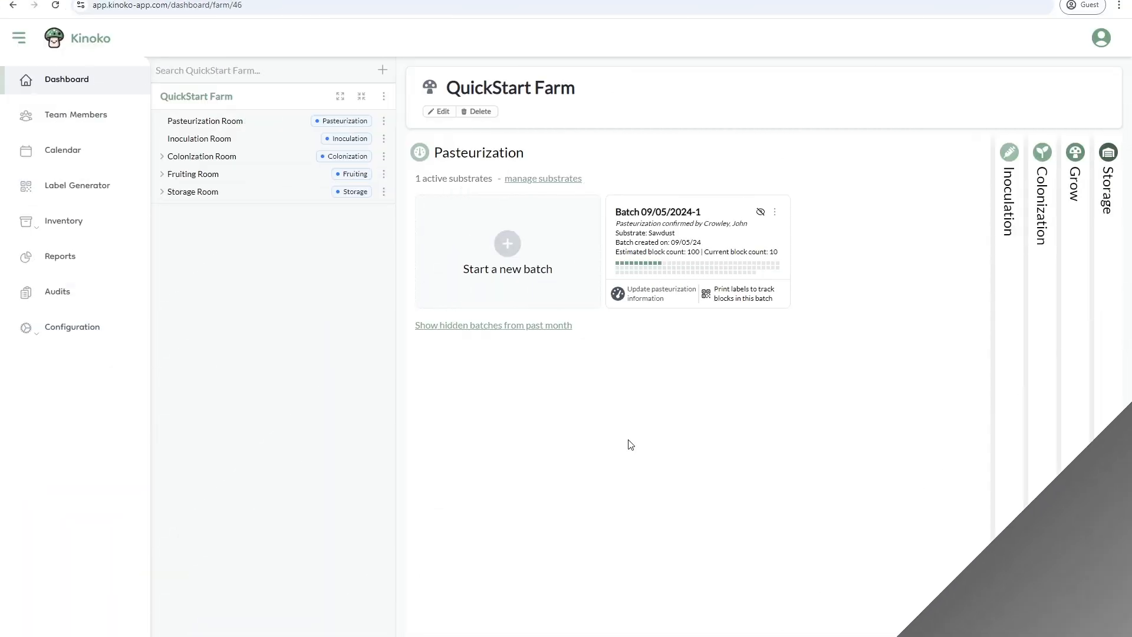
Expand the Colonization Room in the farm's location tree and open Rack 1
{"action": "left_click", "coordinate": [162, 157]}
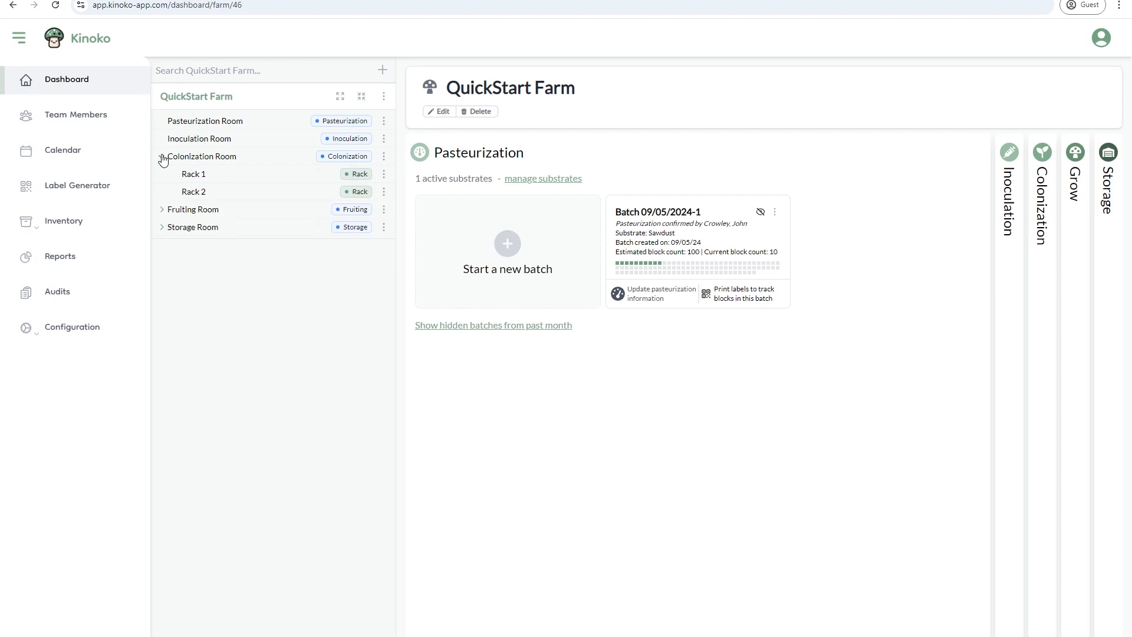
{"action": "left_click", "coordinate": [199, 179]}
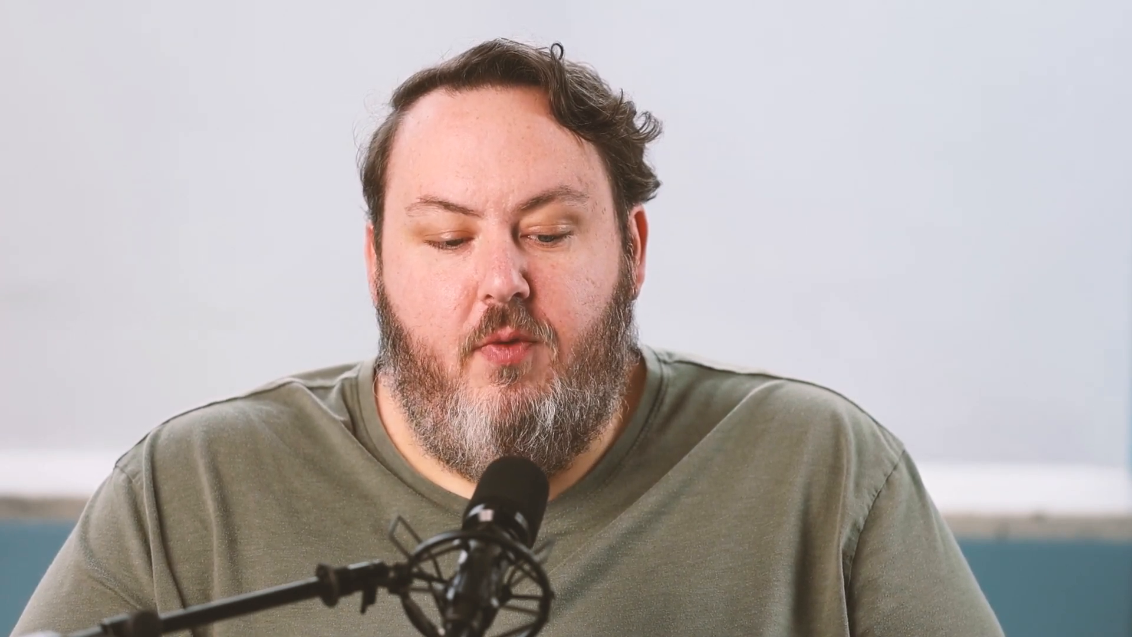
View the Weekly Variety Harvest Yield report from start date 02/05/2024 and advance its date range by two weeks
{"action": "left_click", "coordinate": [63, 209]}
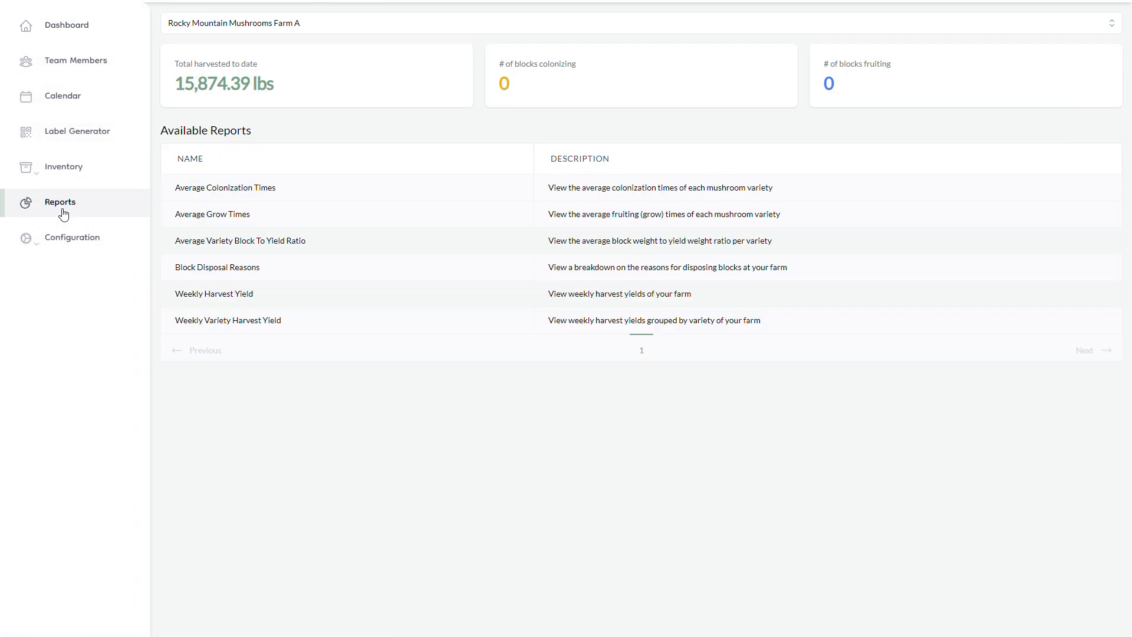
{"action": "left_click", "coordinate": [221, 321]}
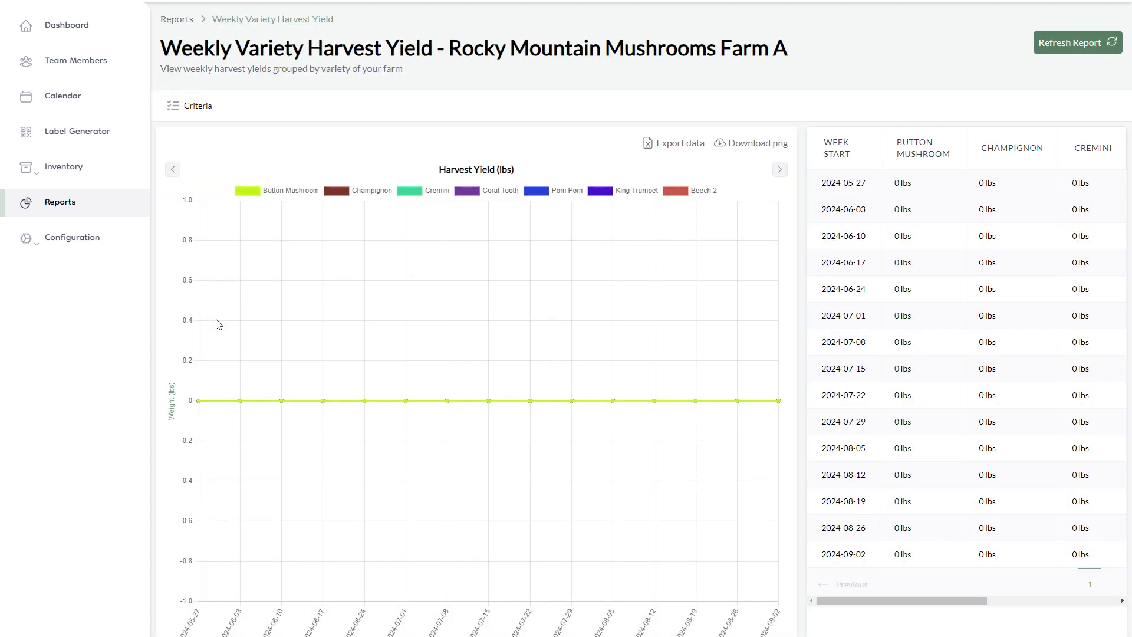
{"action": "left_click", "coordinate": [192, 115]}
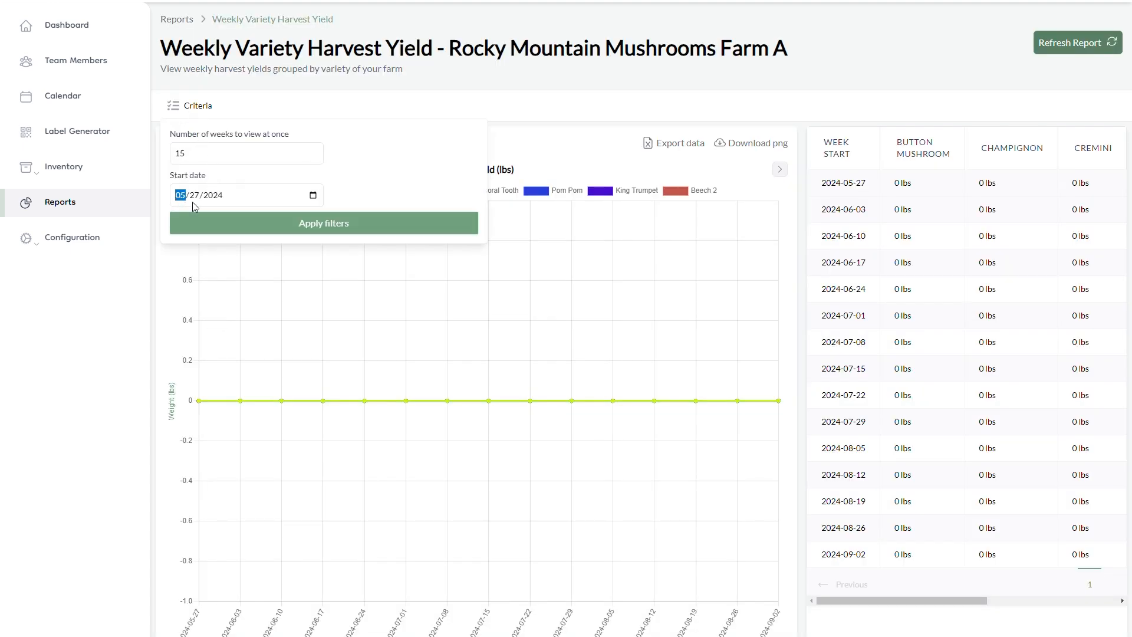
{"action": "left_click", "coordinate": [228, 222]}
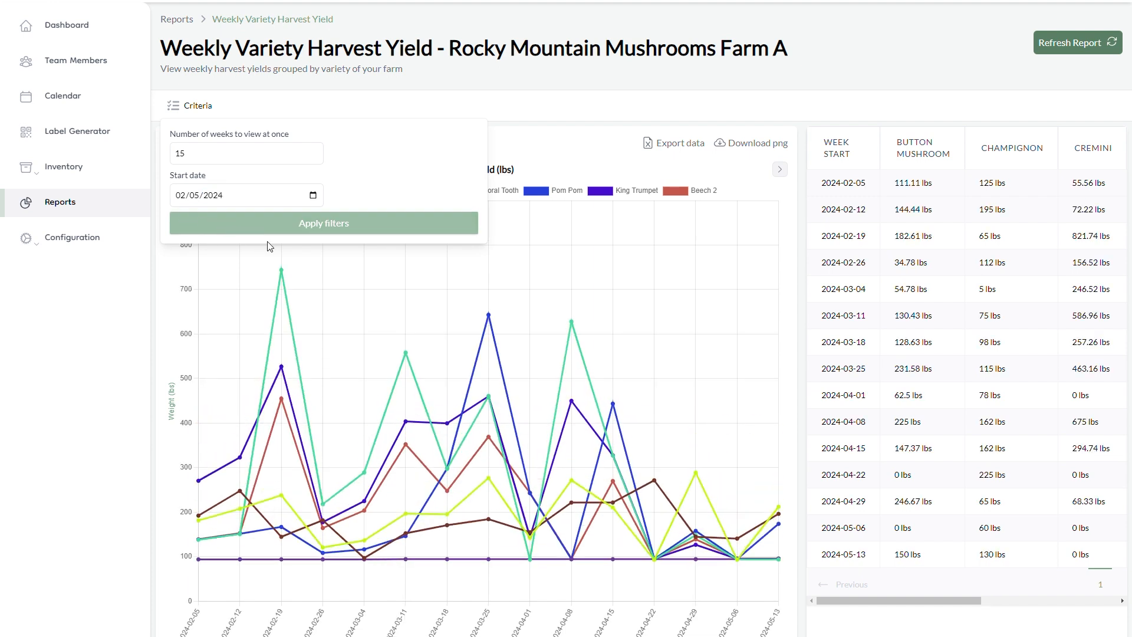
{"action": "left_click", "coordinate": [779, 172]}
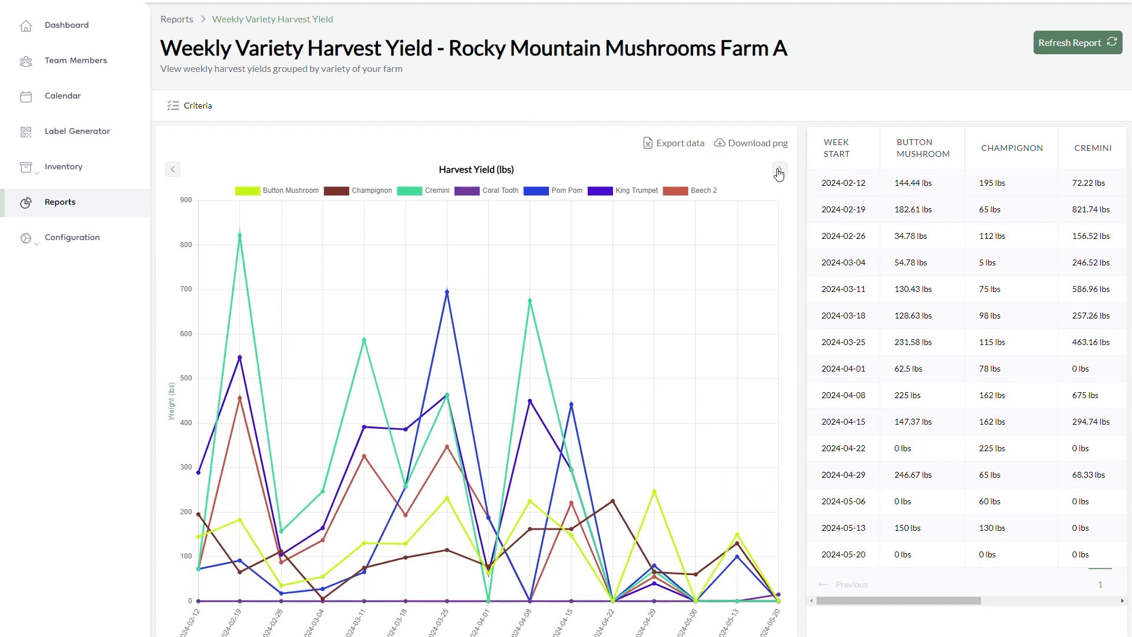
{"action": "left_click", "coordinate": [780, 172]}
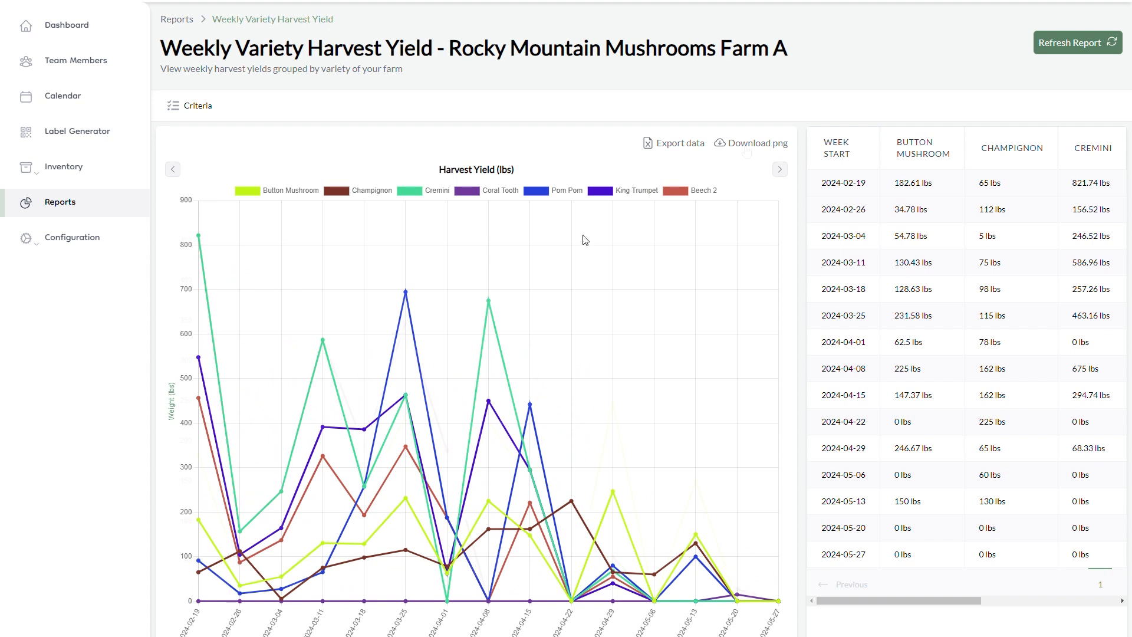
View the Block Disposal Reasons report with a start date of 08/30/2023 and return to the list of available reports
{"action": "left_click", "coordinate": [82, 205]}
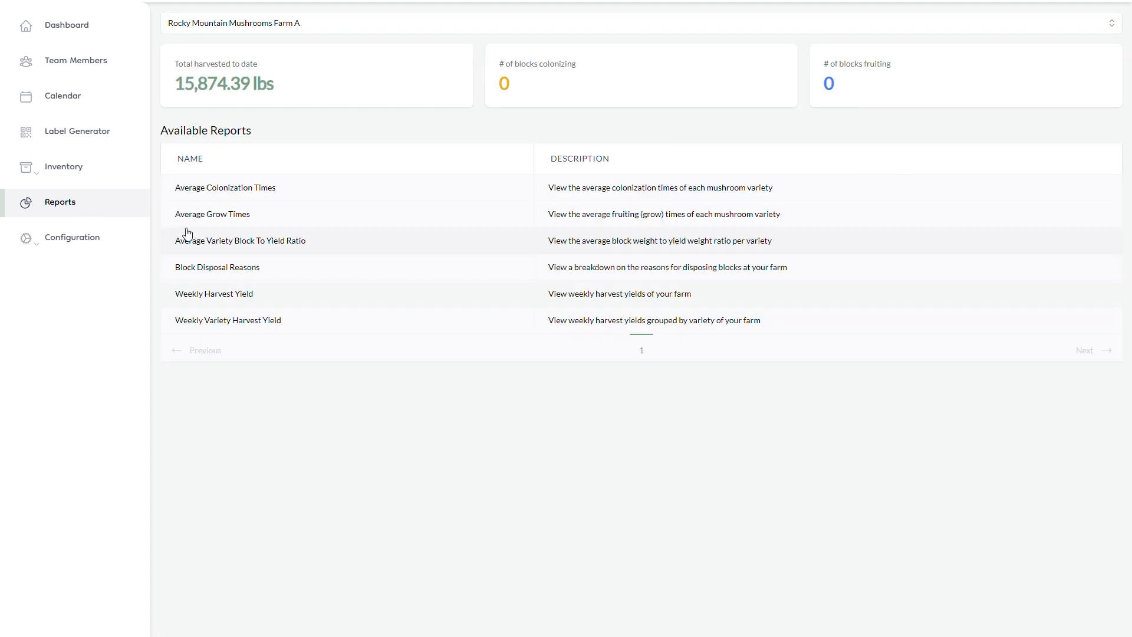
{"action": "left_click", "coordinate": [195, 268]}
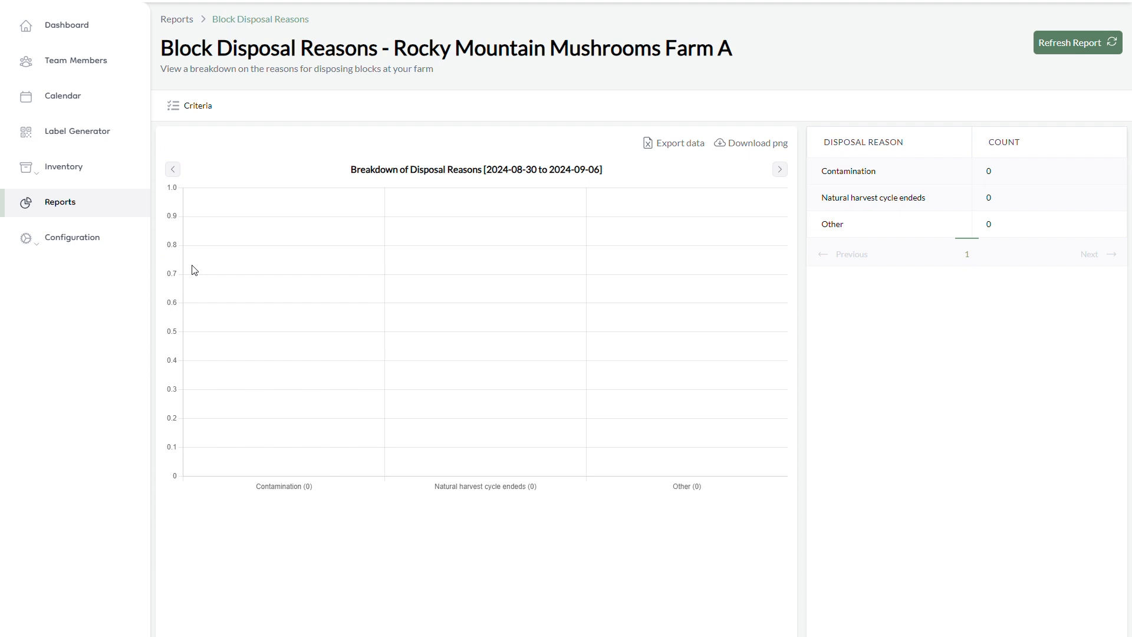
{"action": "left_click", "coordinate": [205, 119]}
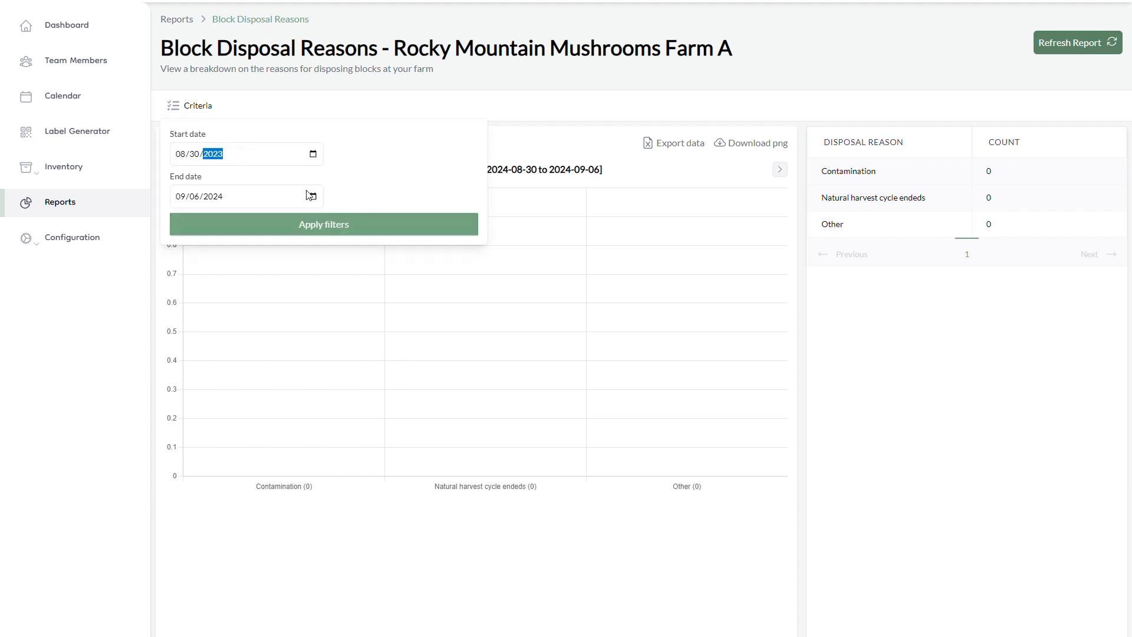
{"action": "left_click", "coordinate": [324, 224]}
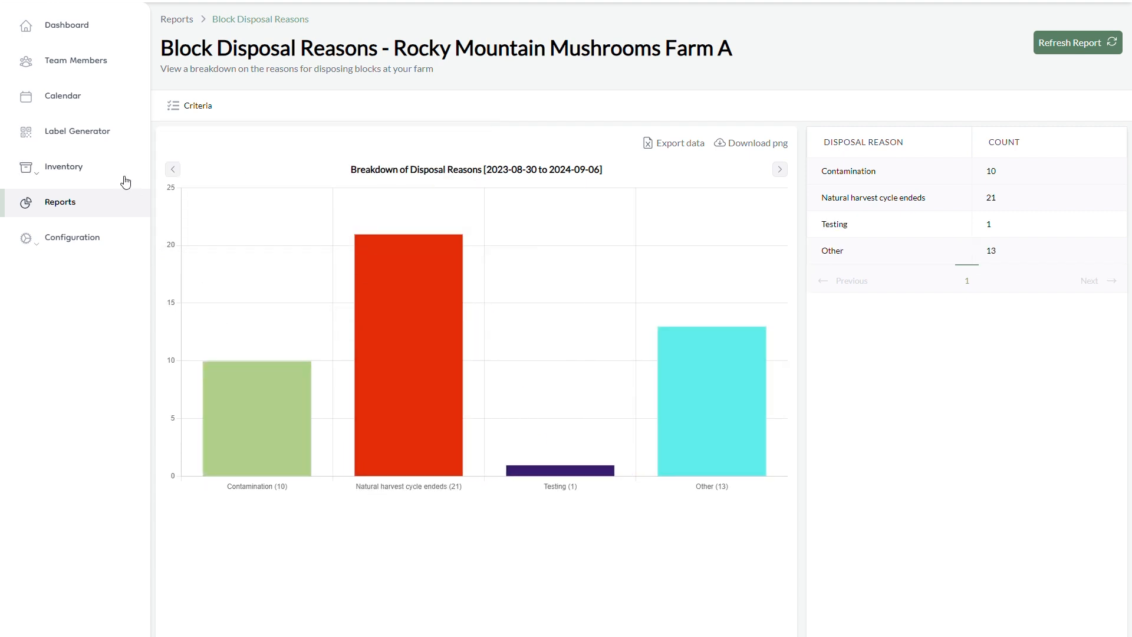
{"action": "left_click", "coordinate": [108, 203]}
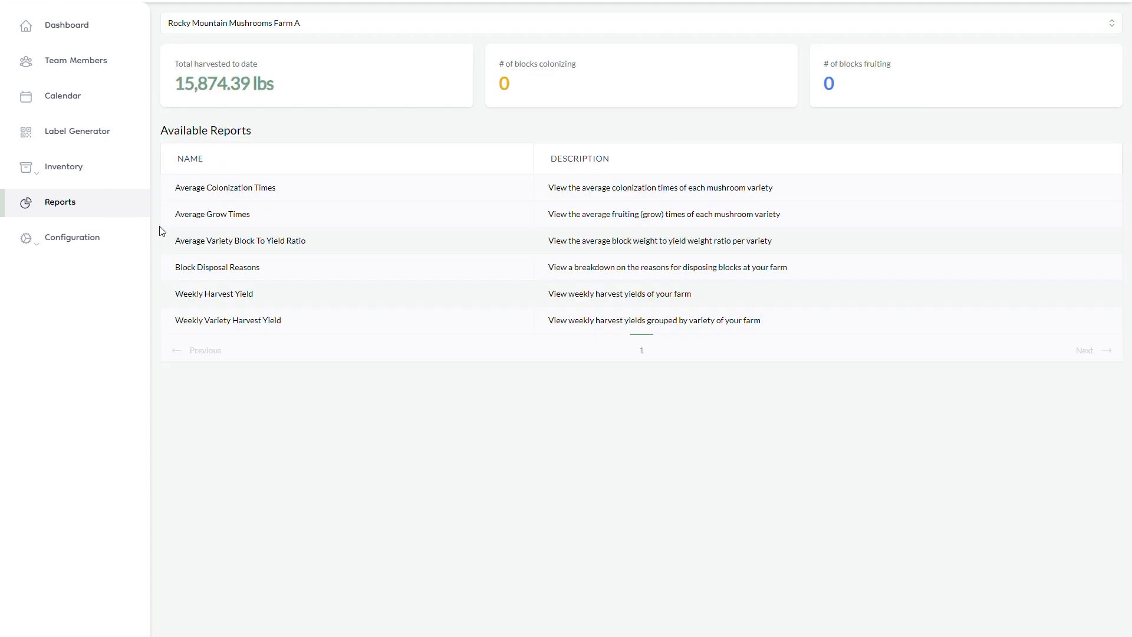
Open the Average Variety Block To Yield Ratio report for Rocky Mountain Mushrooms Farm A
{"action": "left_click", "coordinate": [192, 241]}
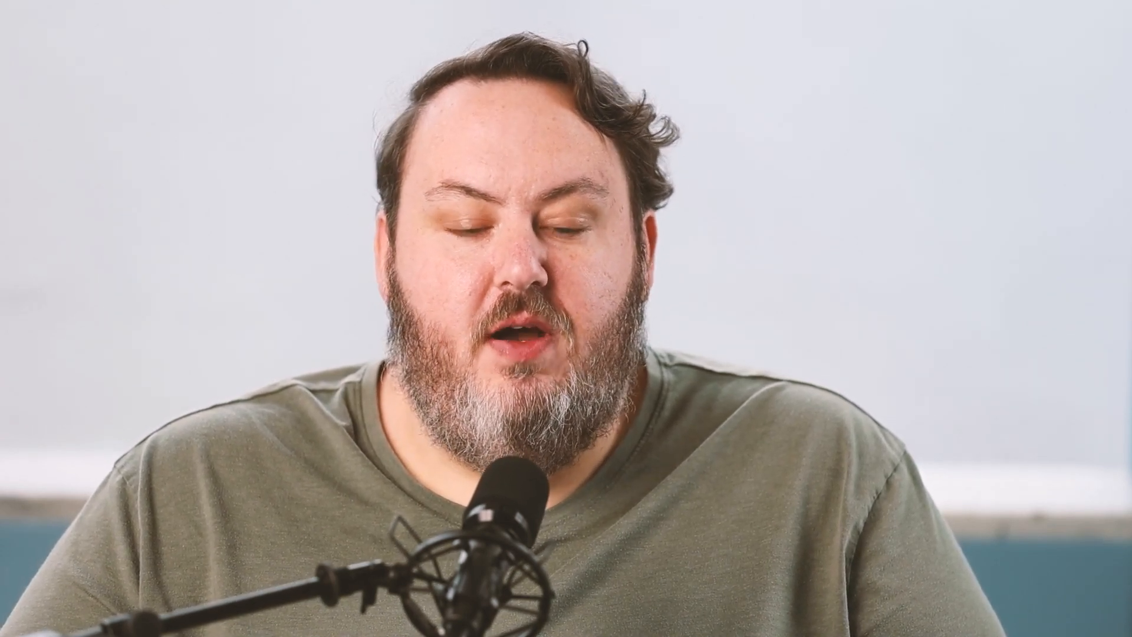
In the Learn section of Kinoko Docs, browse the Farm dashboard pages on rooms and sub-locations, creating/updating locations, and the location details screen
{"action": "left_click", "coordinate": [160, 70]}
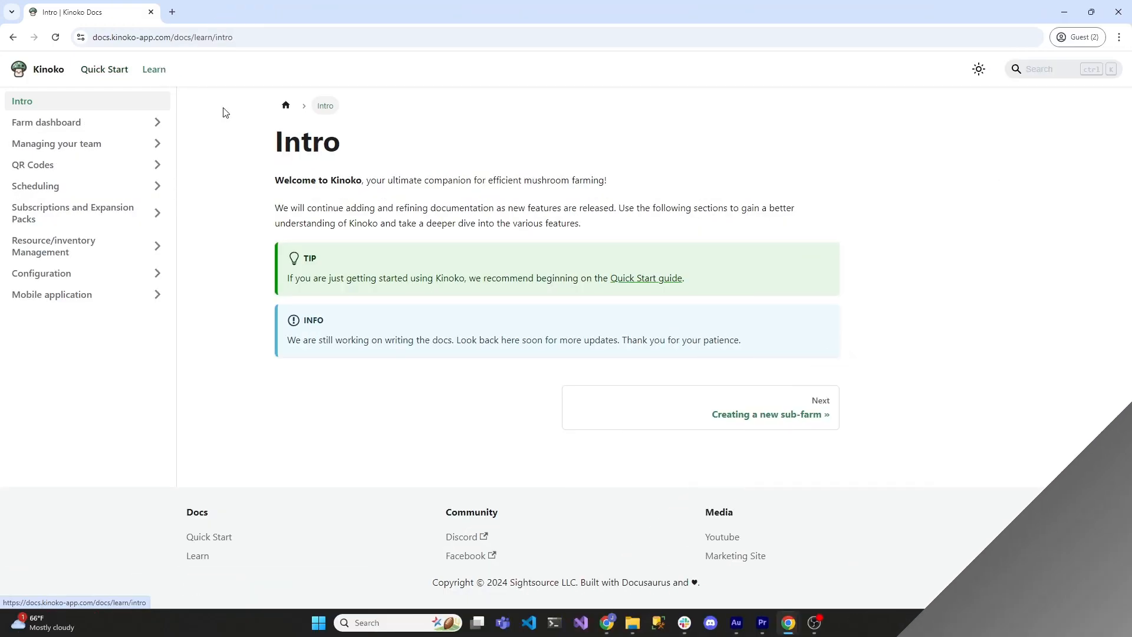
{"action": "left_click", "coordinate": [84, 125]}
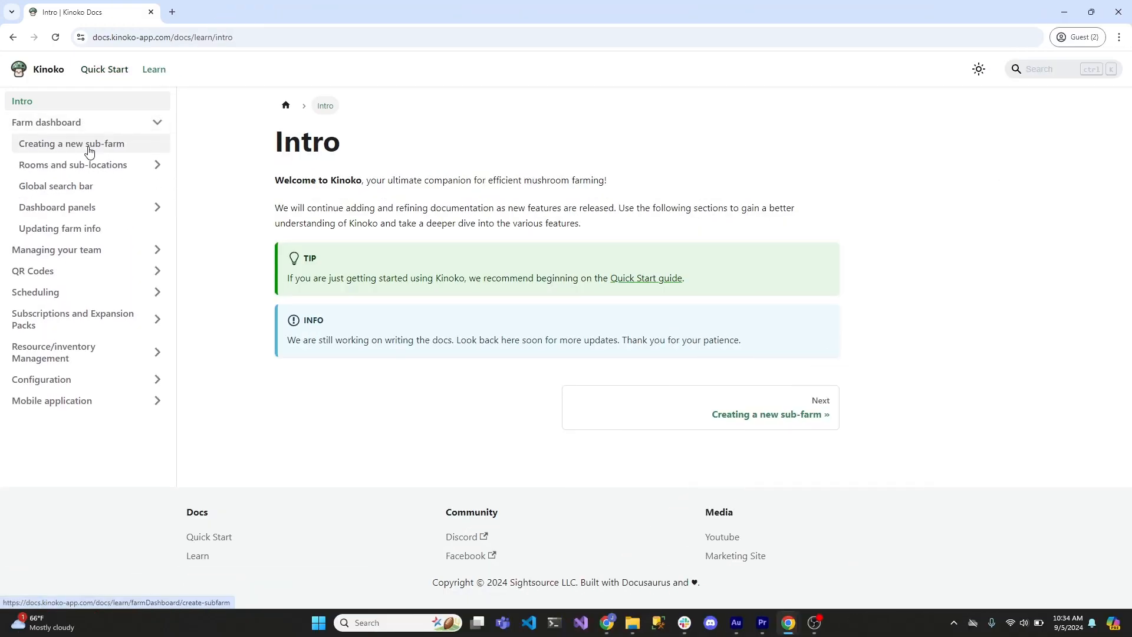
{"action": "left_click", "coordinate": [89, 148]}
{"action": "left_click", "coordinate": [91, 166]}
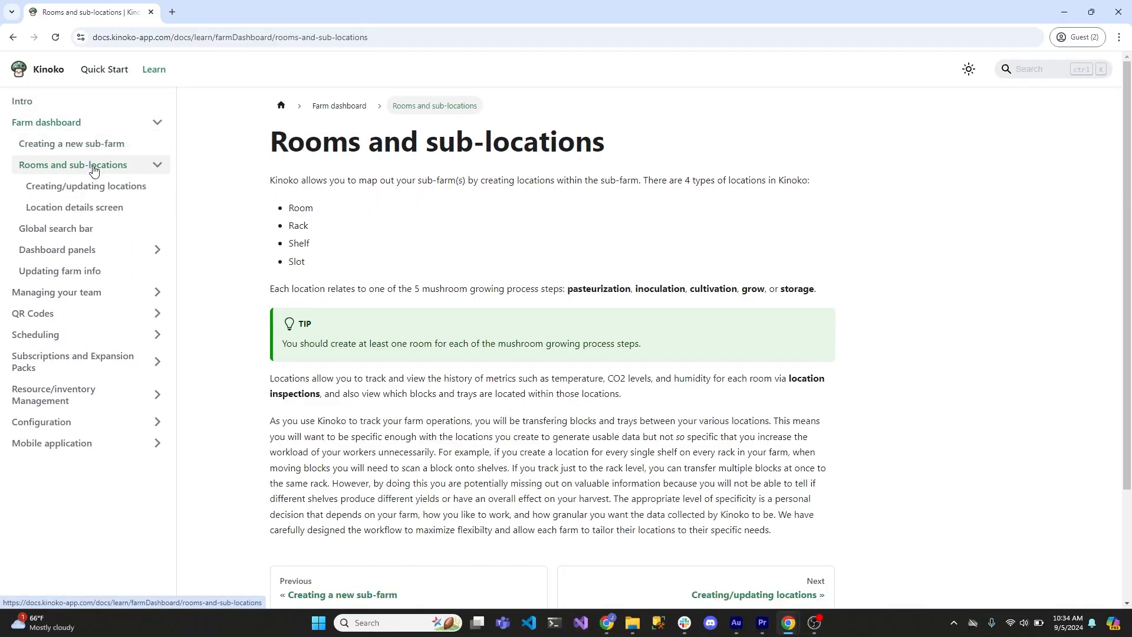
{"action": "left_click", "coordinate": [95, 187]}
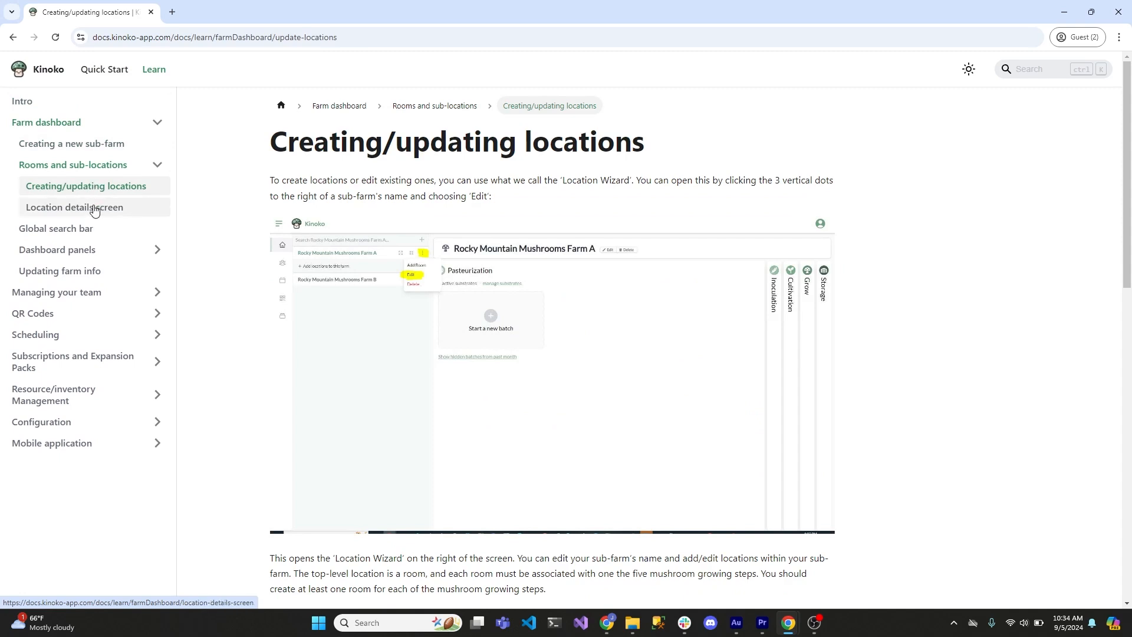
{"action": "left_click", "coordinate": [94, 209]}
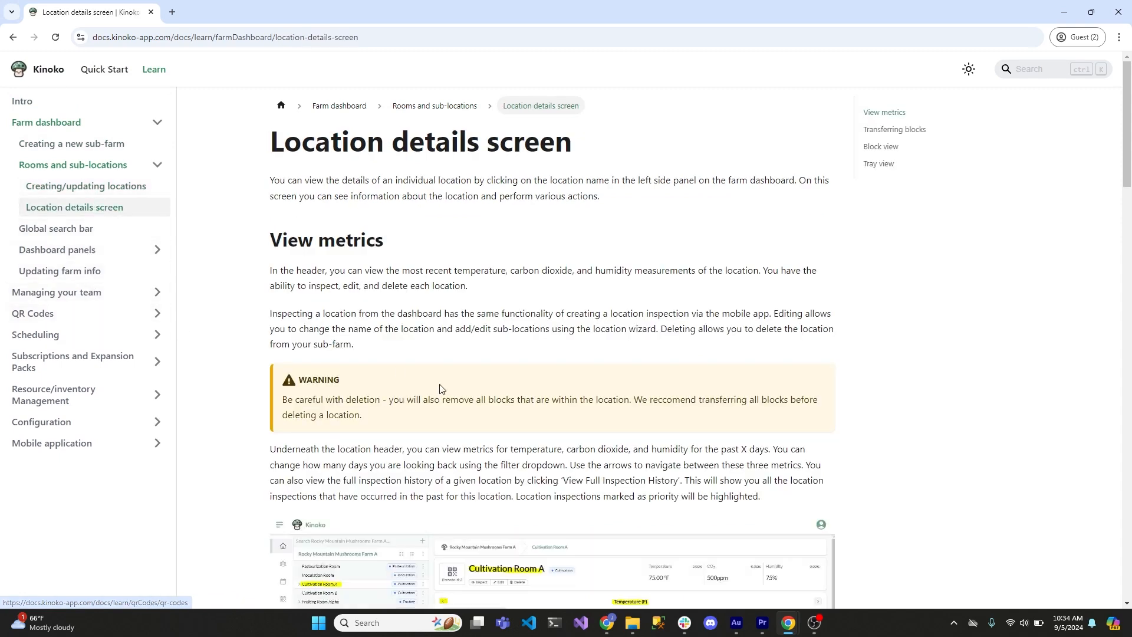